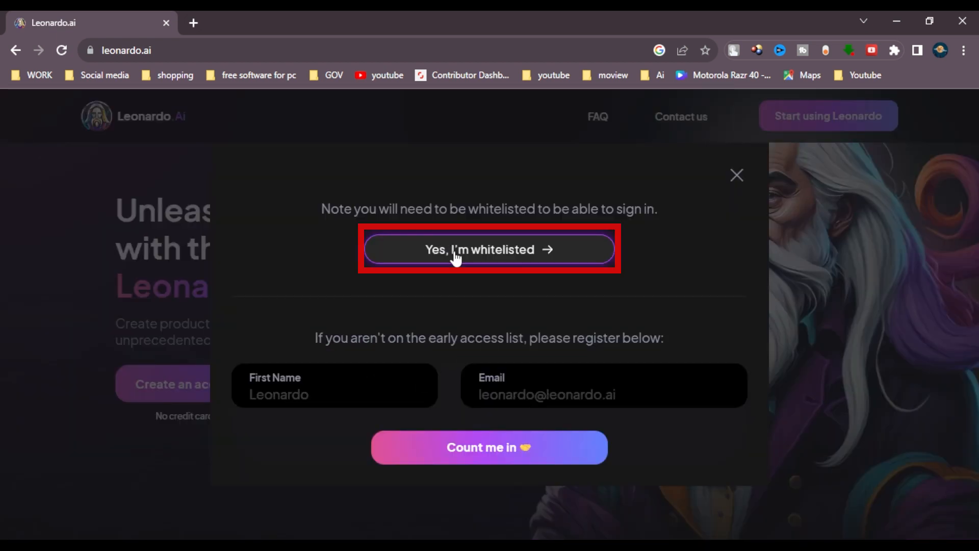
Proceed as an already whitelisted user and sign in to Leonardo.ai with the Google account
click(574, 249)
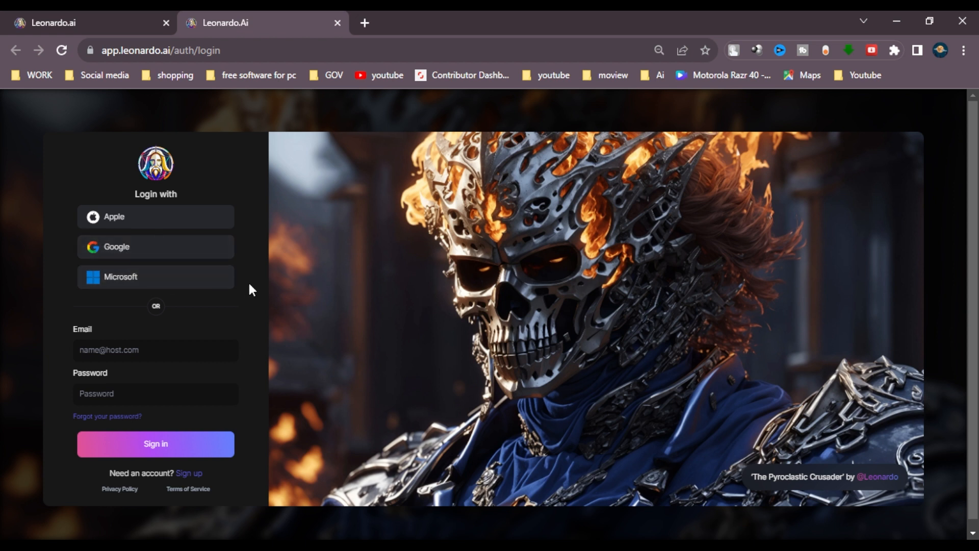
click(137, 259)
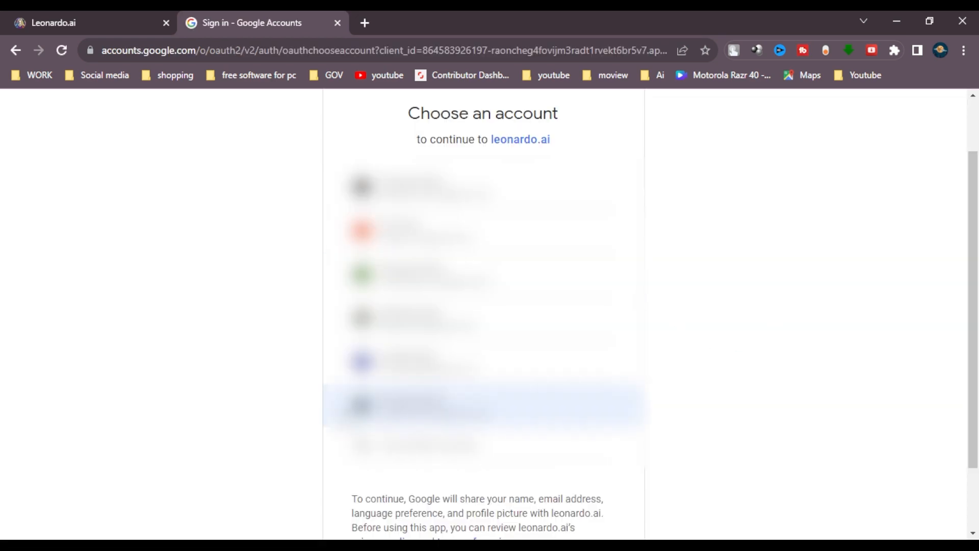
click(459, 406)
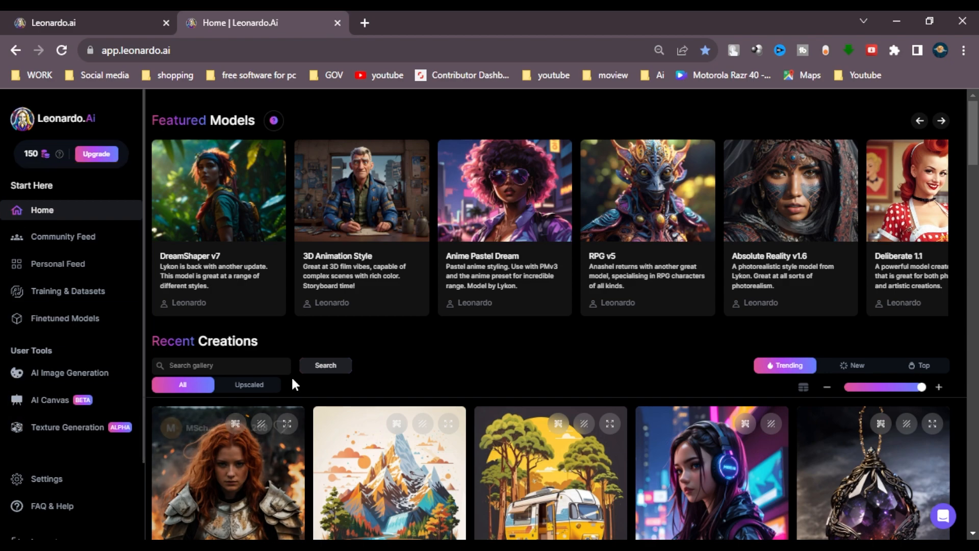
Look through the trending images in the Recent Creations gallery on the home page
scroll(449, 286, down, 12)
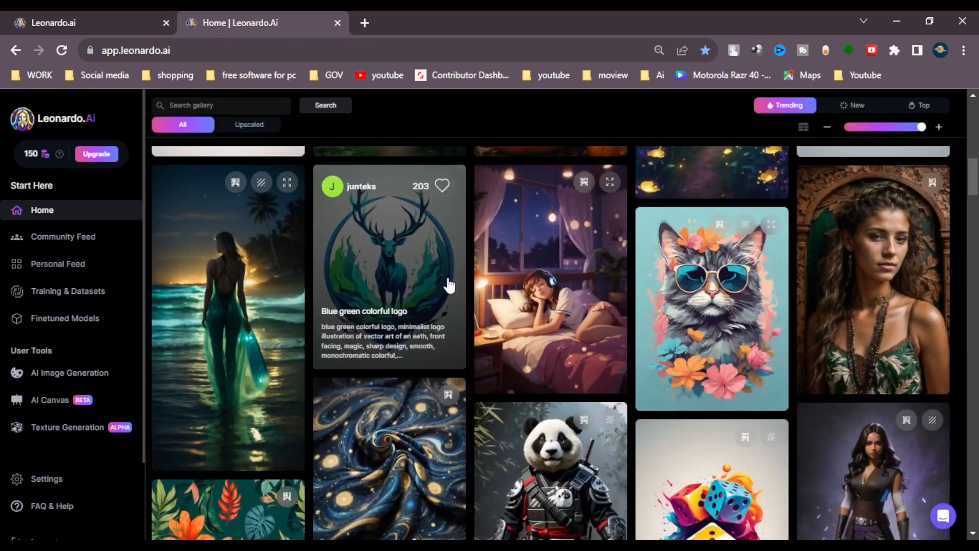
scroll(449, 285, up, 11)
scroll(498, 306, down, 5)
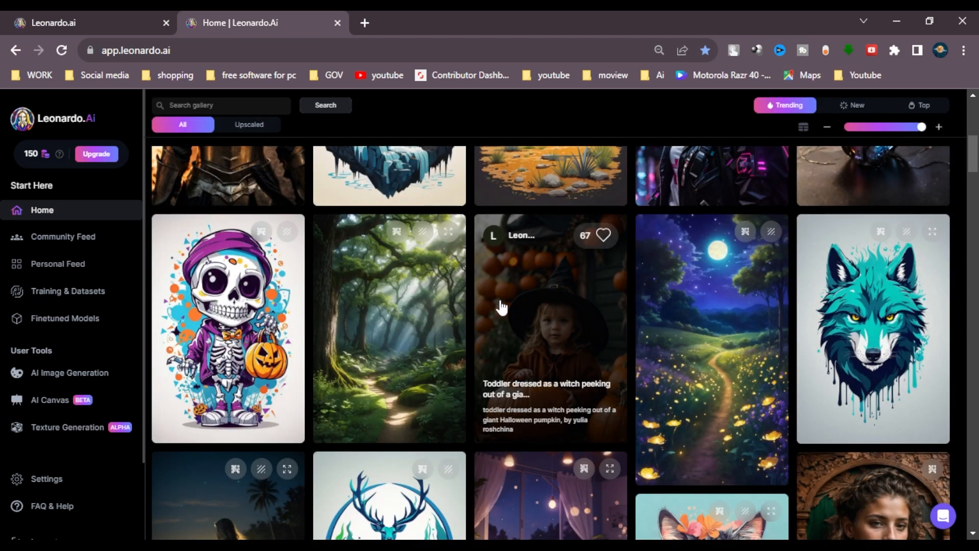
scroll(500, 306, down, 4)
scroll(306, 321, up, 15)
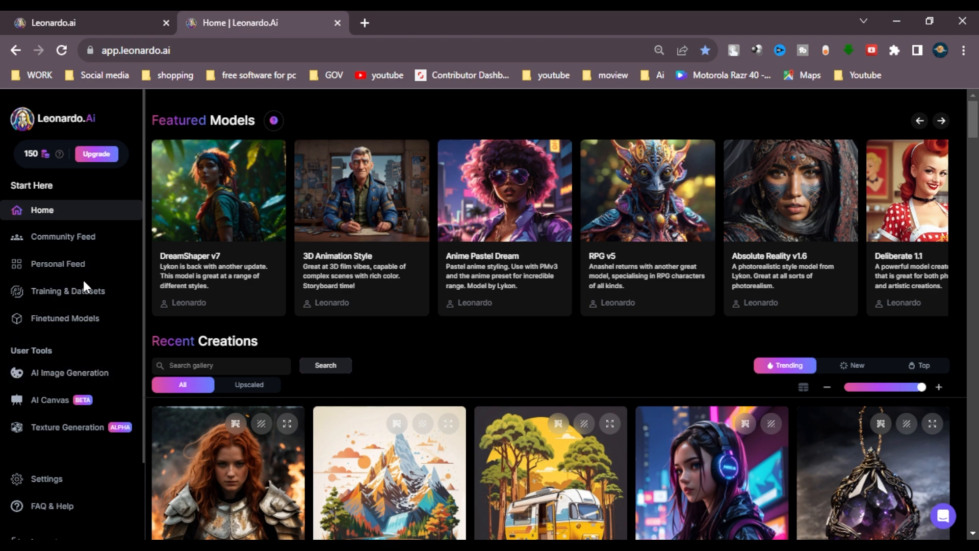
Browse the platform's Finetuned Models, including Absolute Reality v1.6 and Leonardo Diffusion, to see which image styles they offer
click(82, 321)
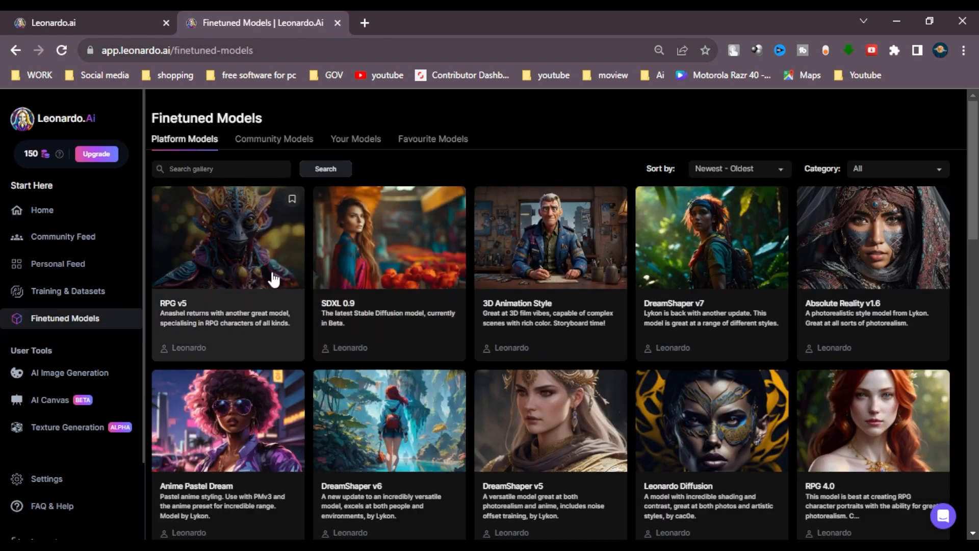
scroll(381, 380, down, 20)
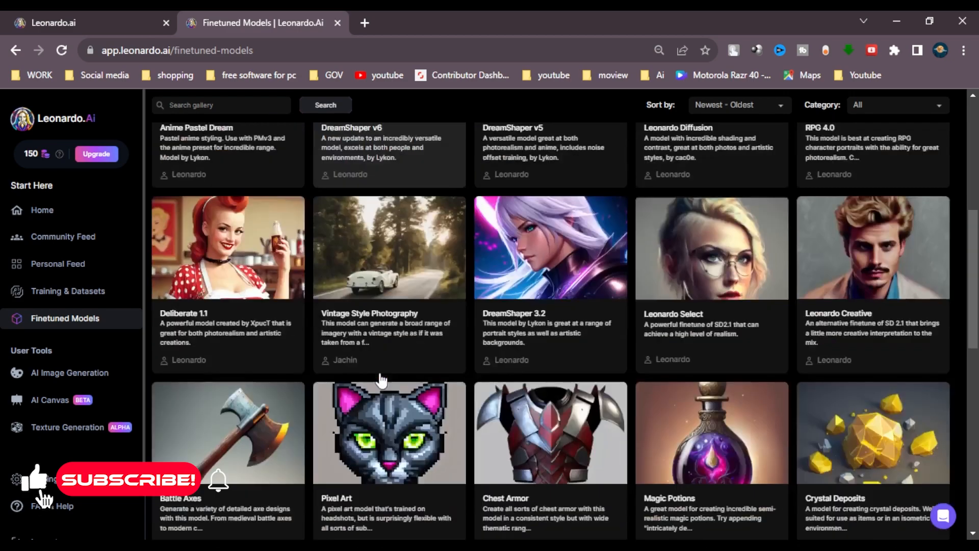
scroll(381, 380, up, 15)
scroll(382, 380, up, 8)
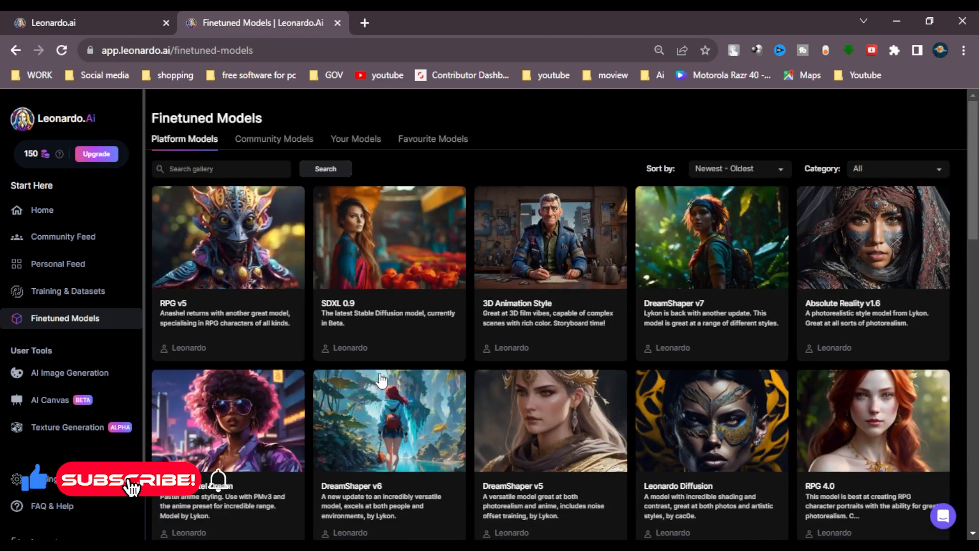
scroll(382, 376, down, 20)
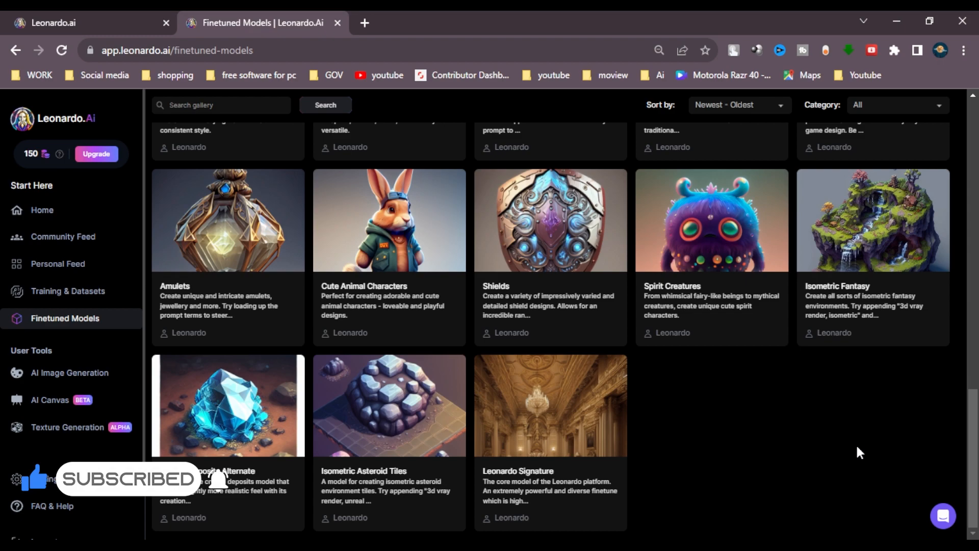
scroll(856, 443, up, 10)
scroll(856, 443, up, 3)
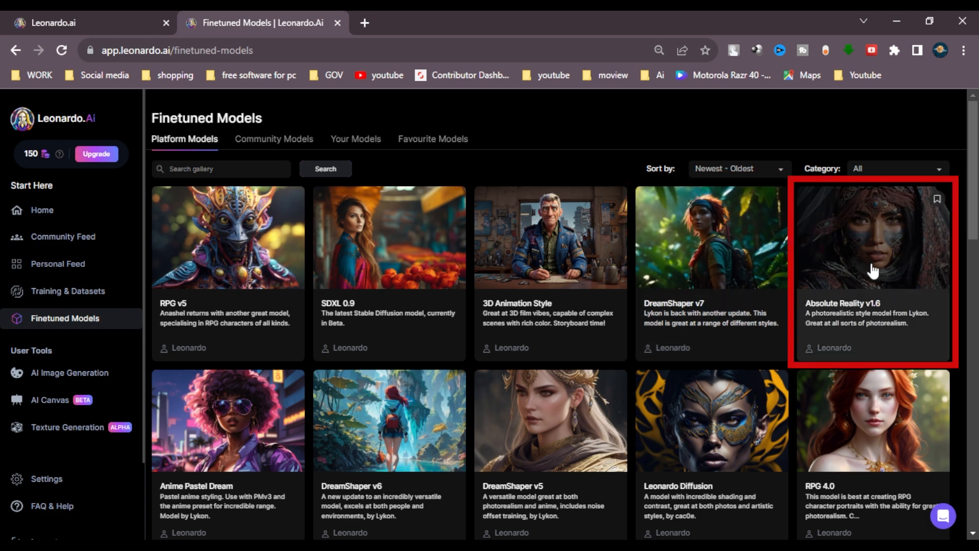
scroll(820, 327, down, 3)
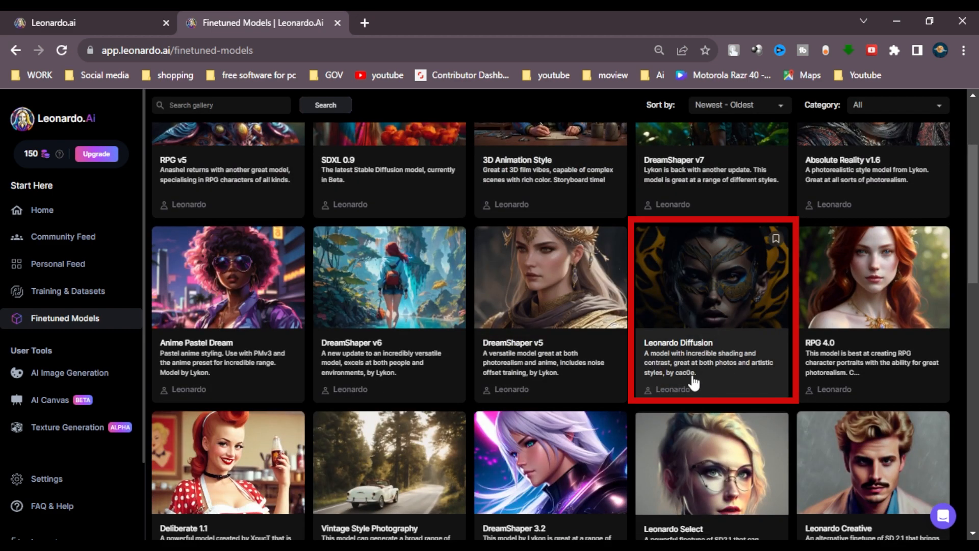
scroll(322, 329, down, 4)
scroll(322, 331, up, 7)
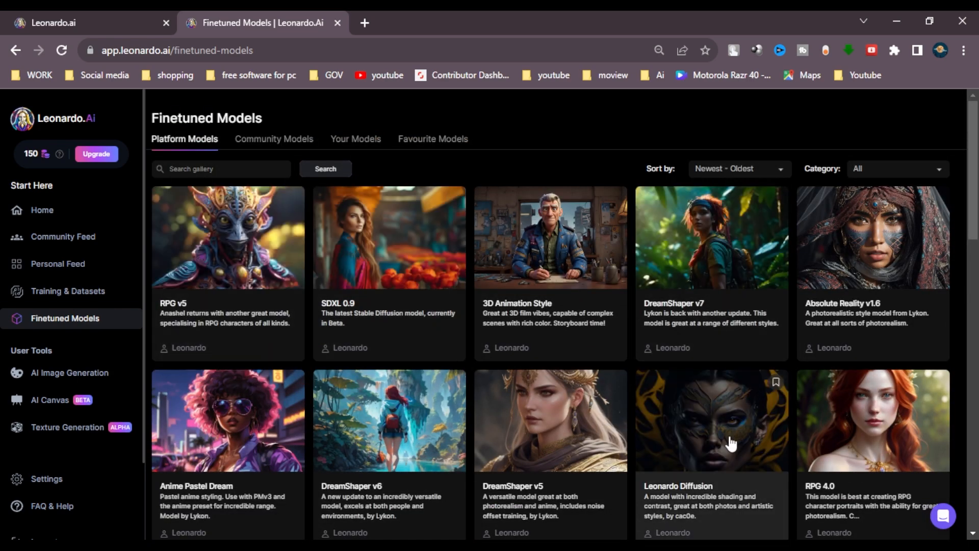
View the DreamShaper v7 model's details and the sample images created with it, and close them
click(714, 259)
scroll(388, 298, down, 3)
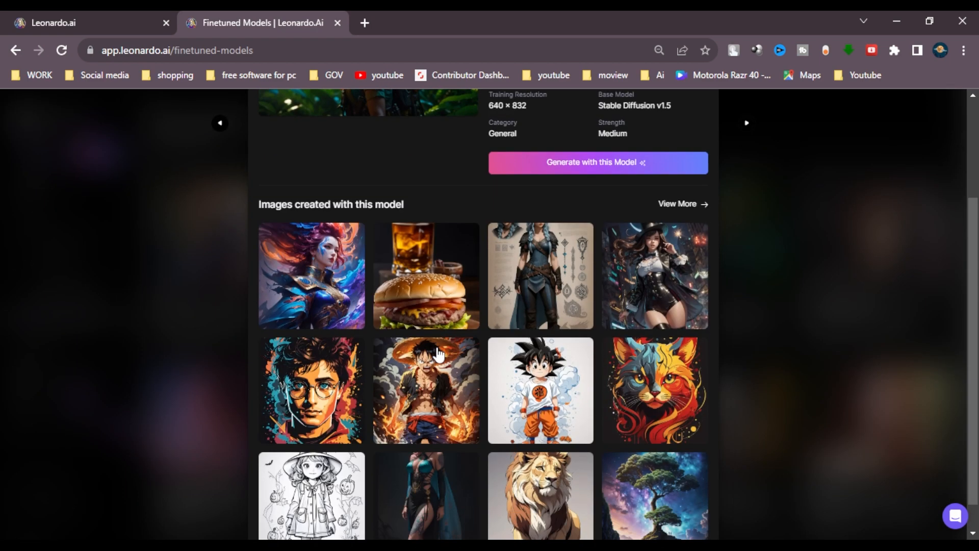
scroll(561, 294, down, 1)
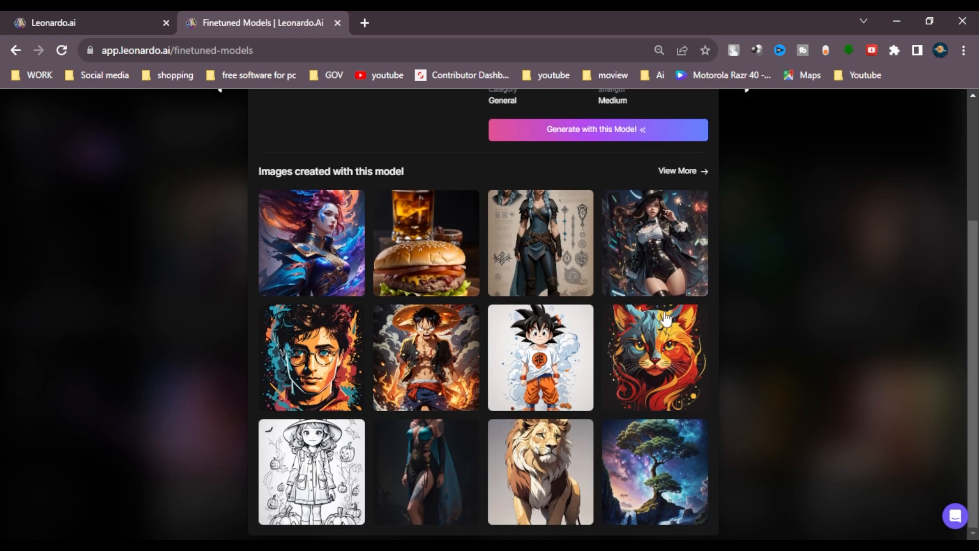
click(840, 266)
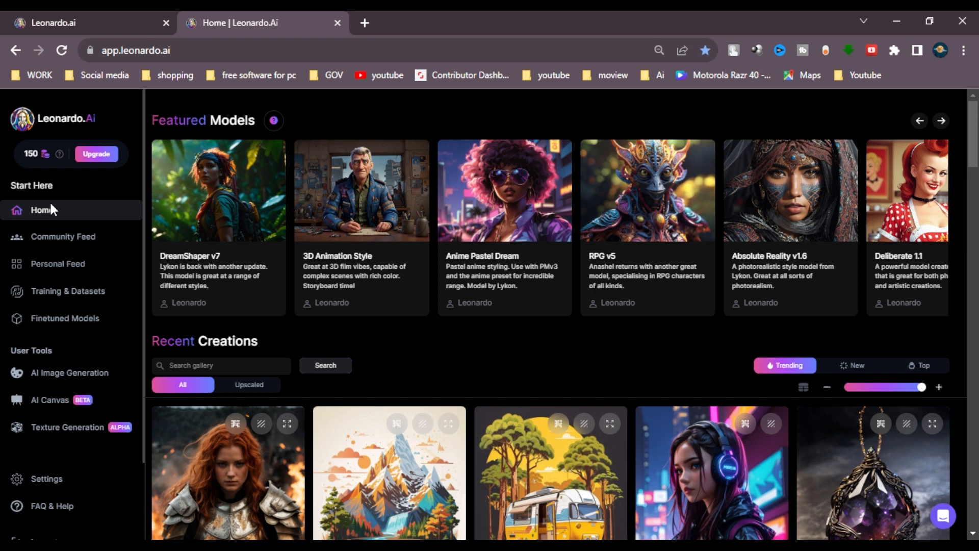
In AI Image Generation, enter the prompt starting "(masterpieces: 2.4), Ultra High quality photography of 18 years Indian girl" and ending "(ultra HD quality 4k realistic photography)"
click(71, 380)
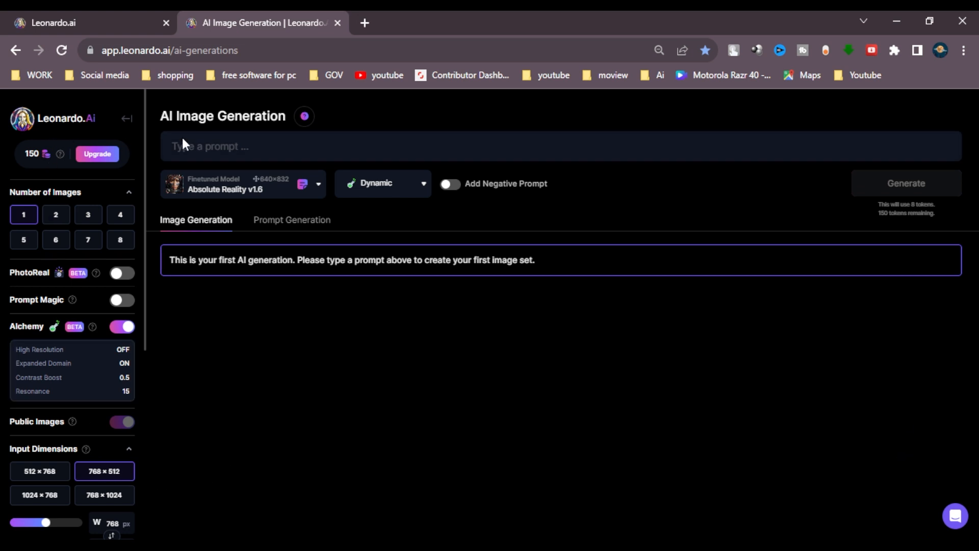
click(278, 149)
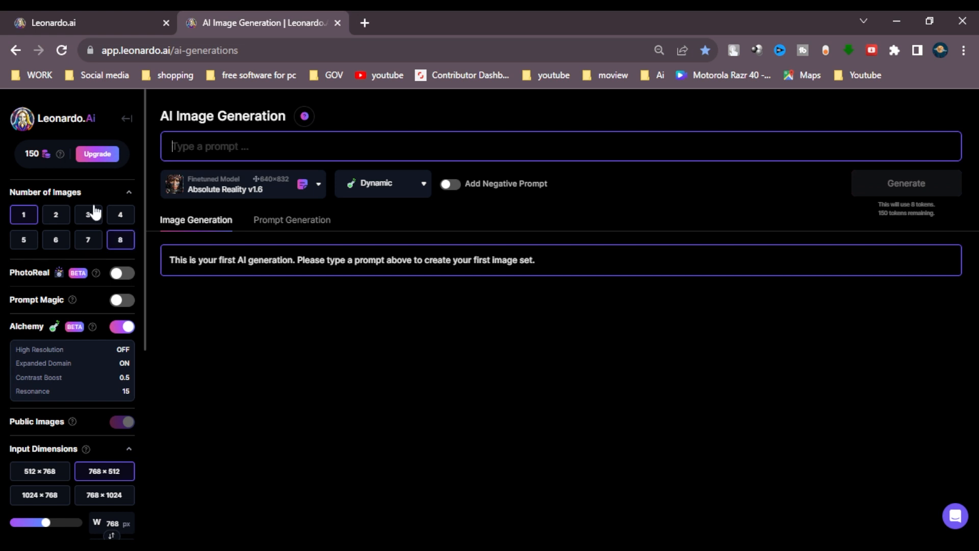
scroll(56, 382, down, 6)
scroll(56, 382, up, 6)
text((masterpieces: 2.4), Ultra High quality photography of 18 years Indian girl, (beautiful, alluring, alluring face, bright eyes, natural, radiant, sharp each and every details), with heavy beautiful flowers in hand , jeans shirt, in the flower garden, beautiful tragic scene, park, background blur beautiful bokeh light effect, ultra HD quality photography, (ultra HD quality 4k realistic photography))
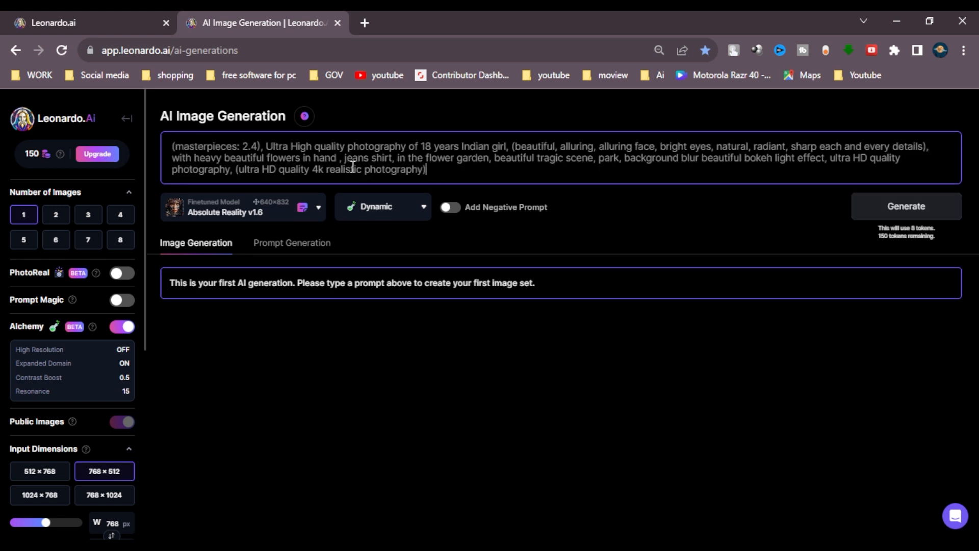
Turn off Alchemy for the image generation
click(122, 326)
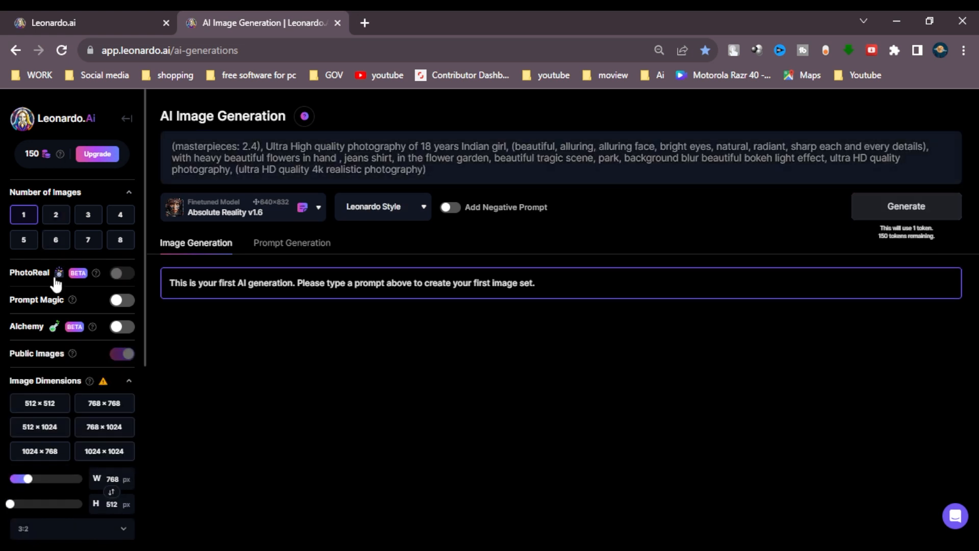
scroll(54, 285, down, 2)
scroll(58, 302, up, 2)
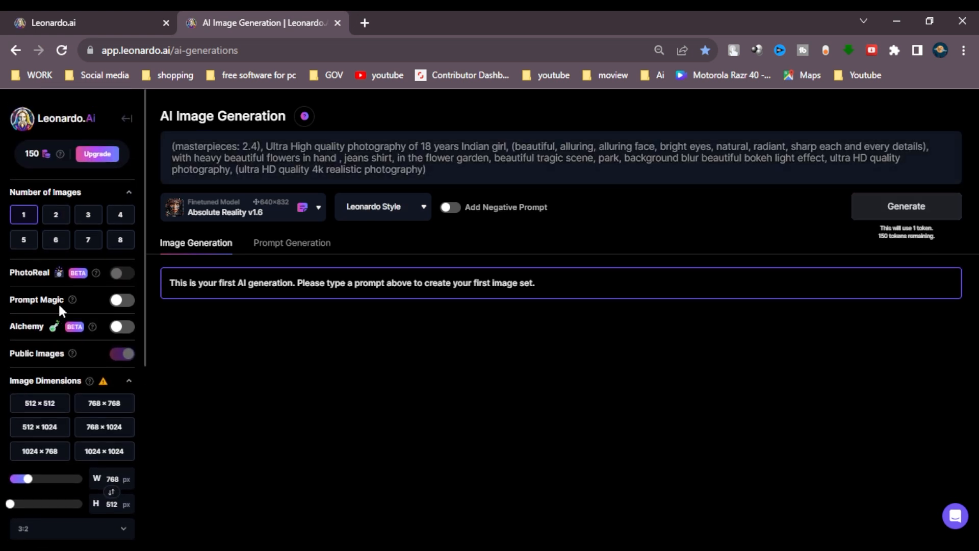
Try different image counts and set the number of images to 2
click(55, 217)
click(121, 215)
click(119, 242)
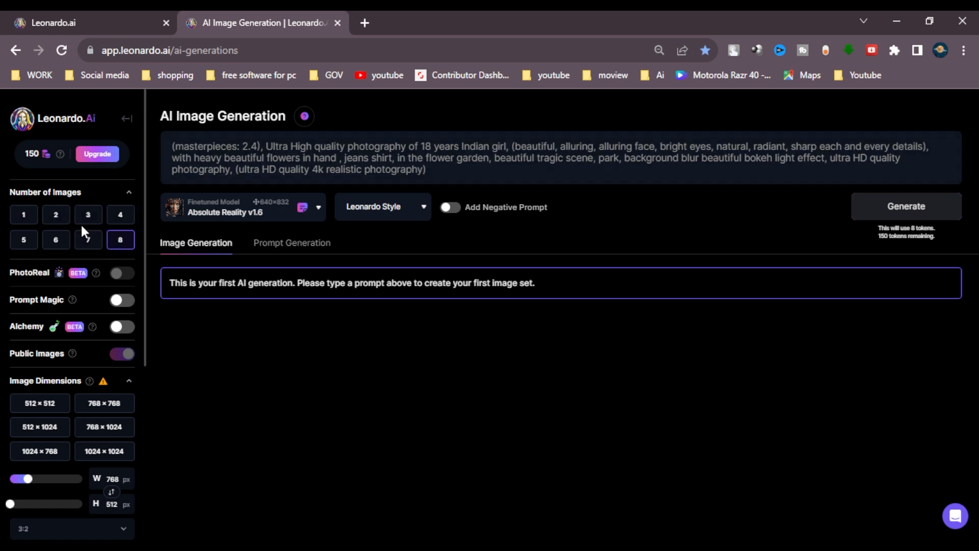
click(56, 217)
click(90, 217)
click(57, 217)
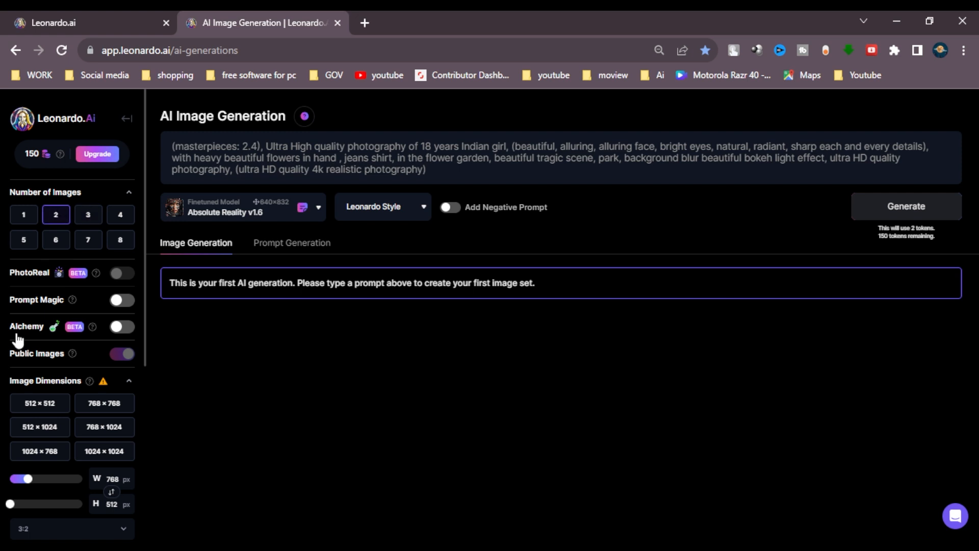
Turn Alchemy on to check the generation's token cost, and turn it back off
click(124, 327)
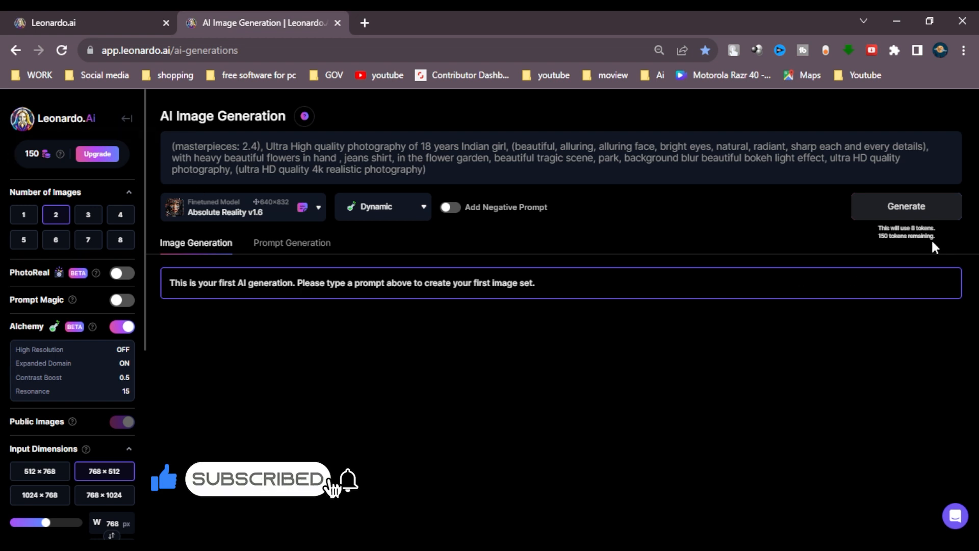
click(123, 327)
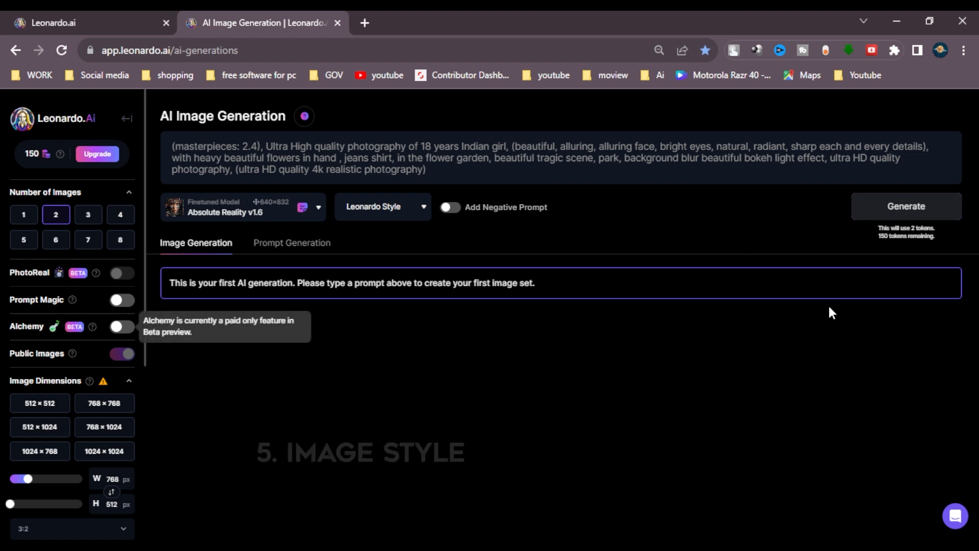
Review the prompt's parts in turn: subject, facial details, flowers in hand, clothing, garden setting, background blur and image quality
drag(420, 148, 507, 147)
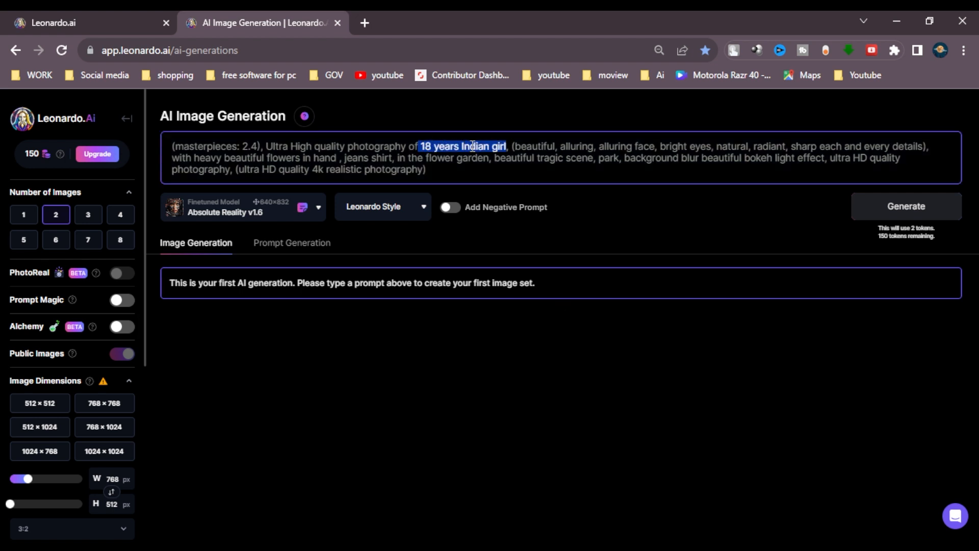
click(460, 143)
drag(460, 143, 508, 143)
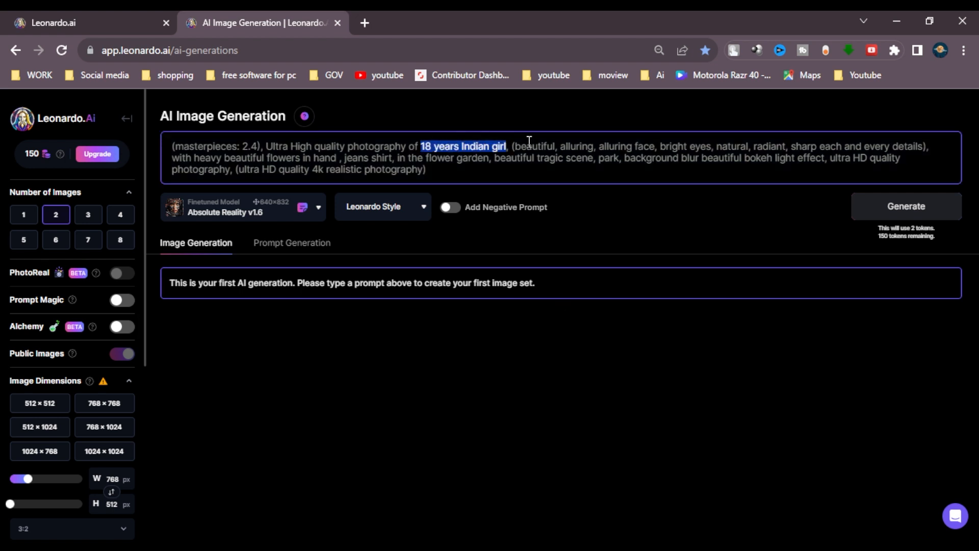
drag(514, 146, 683, 152)
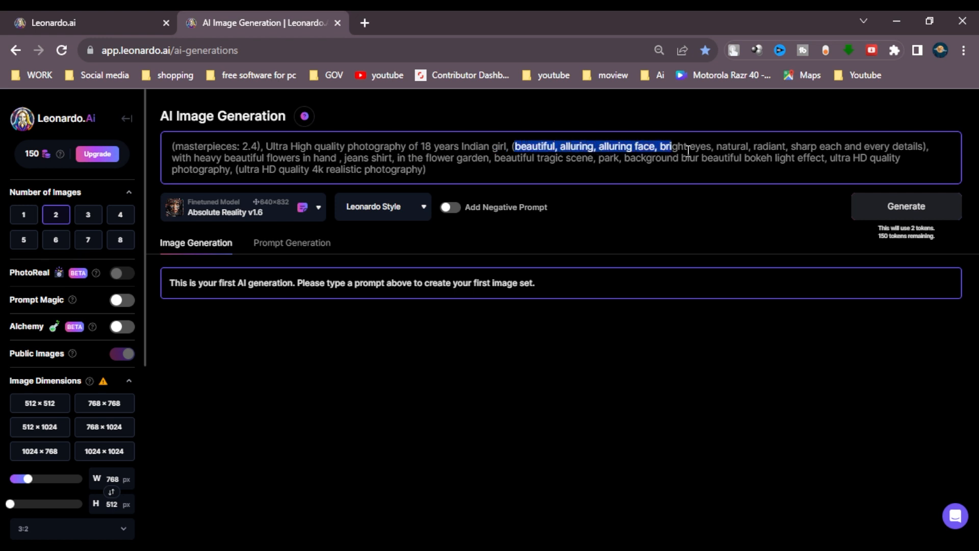
click(709, 149)
drag(511, 146, 926, 147)
drag(173, 158, 335, 158)
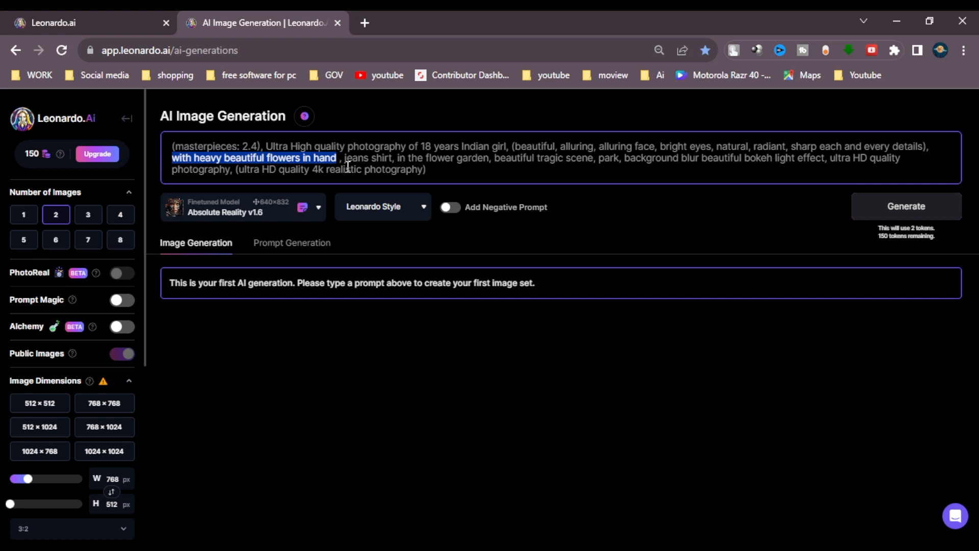
drag(343, 157, 392, 157)
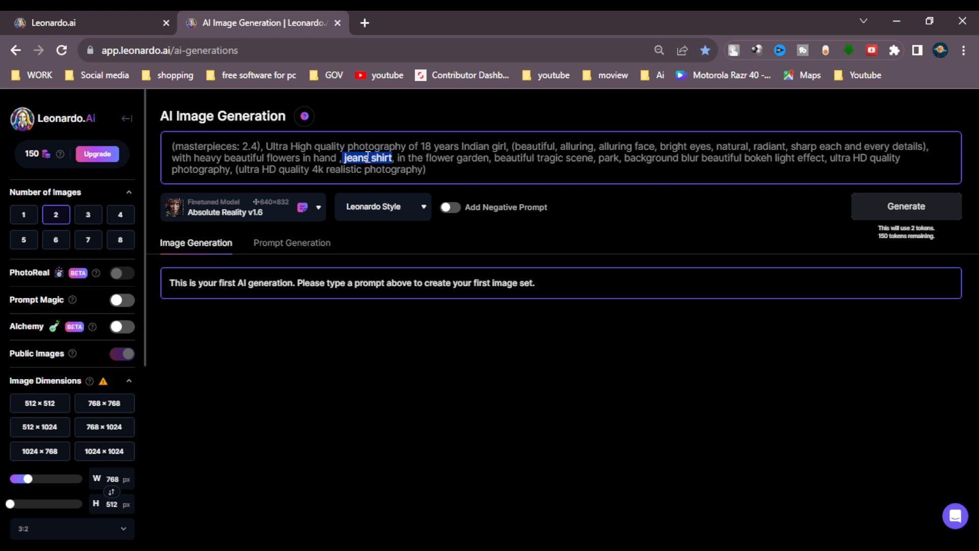
click(368, 157)
drag(394, 157, 646, 166)
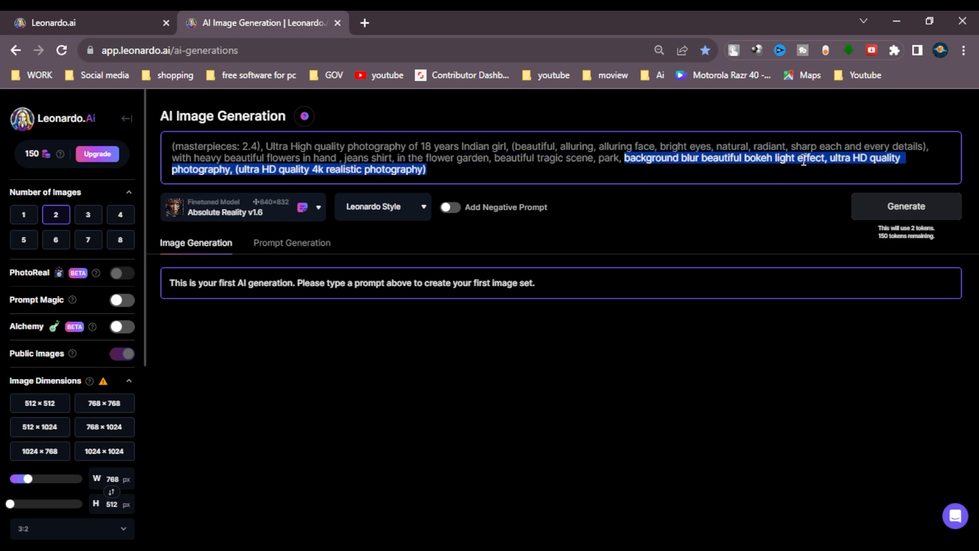
click(747, 161)
Append the camera details ", Canon 1DX, 50 mm f/2.8 lens, raw image" to the prompt, with a space after the comma
click(432, 170)
text(,Canon 1DX, 50 mm f/2.8 lens, raw image)
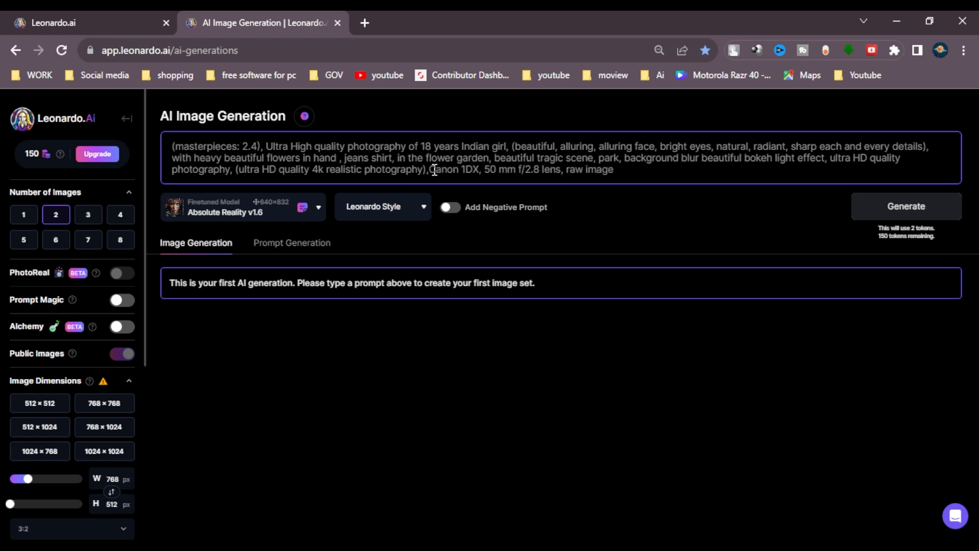
drag(430, 170, 606, 170)
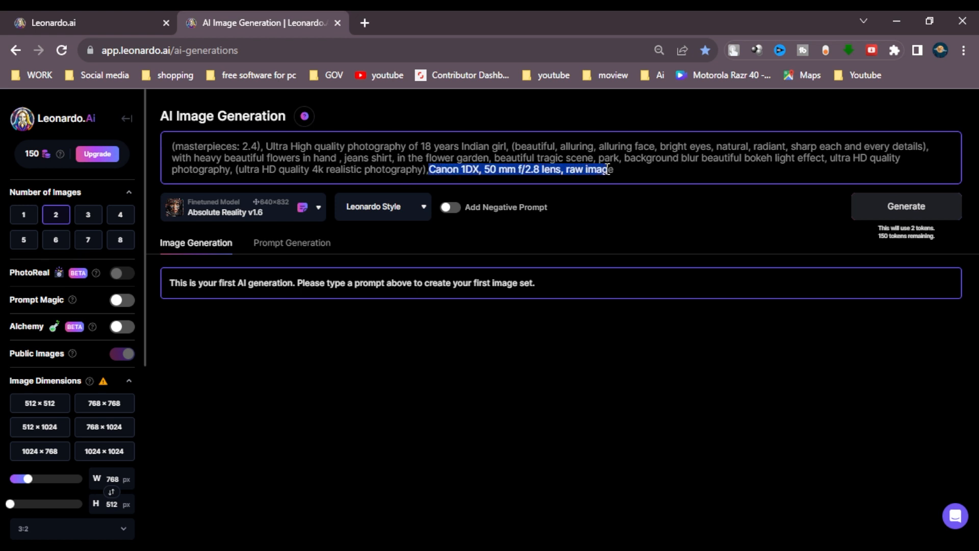
click(479, 169)
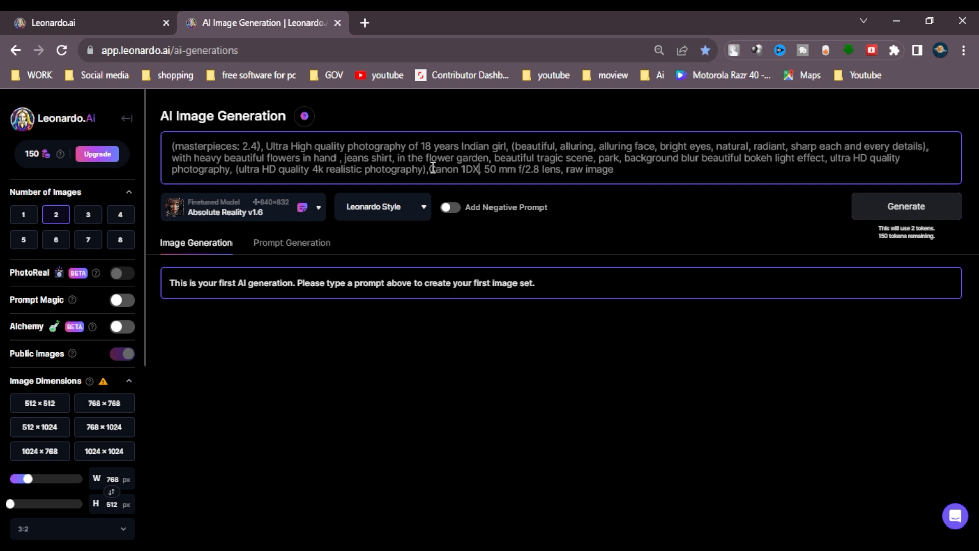
drag(429, 169, 492, 167)
click(465, 170)
drag(631, 178, 431, 172)
click(434, 173)
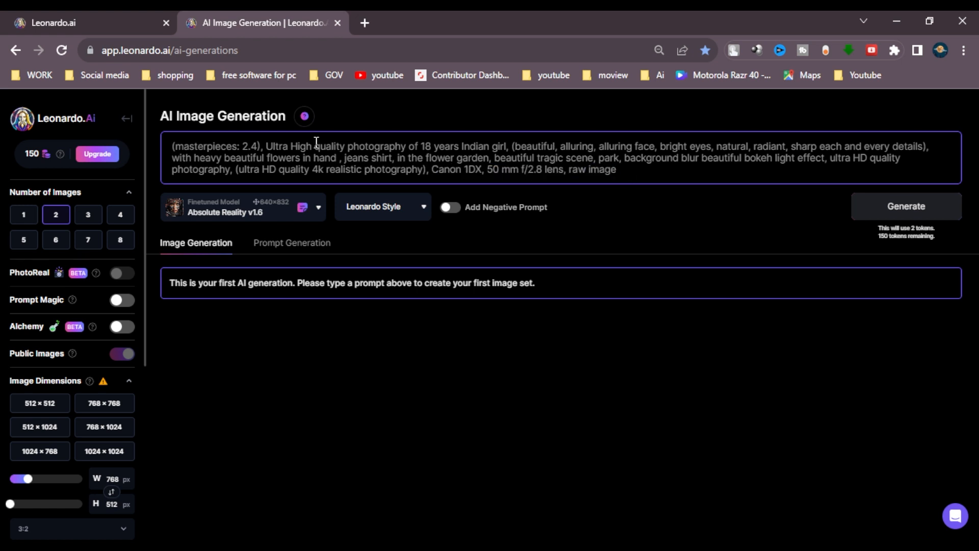
Review the completed prompt part by part: facial details, flowers in hand, clothing and setting, and the realistic photography quality terms
drag(421, 147, 929, 144)
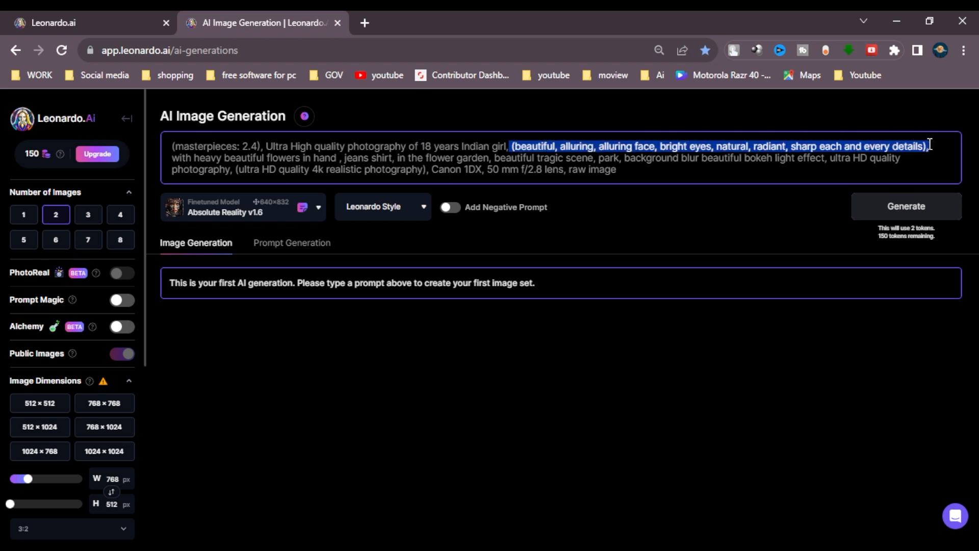
drag(340, 157, 178, 162)
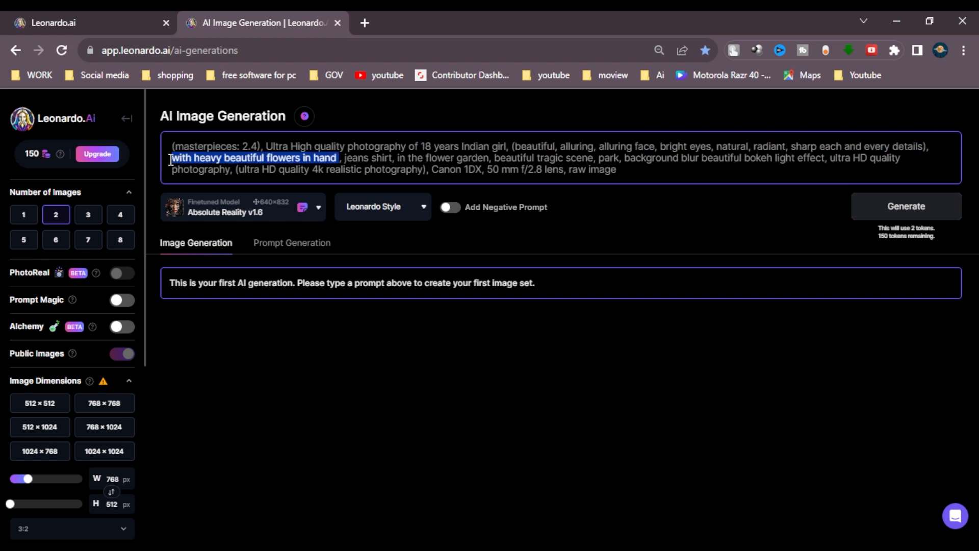
drag(344, 158, 631, 169)
click(399, 157)
drag(533, 166, 176, 135)
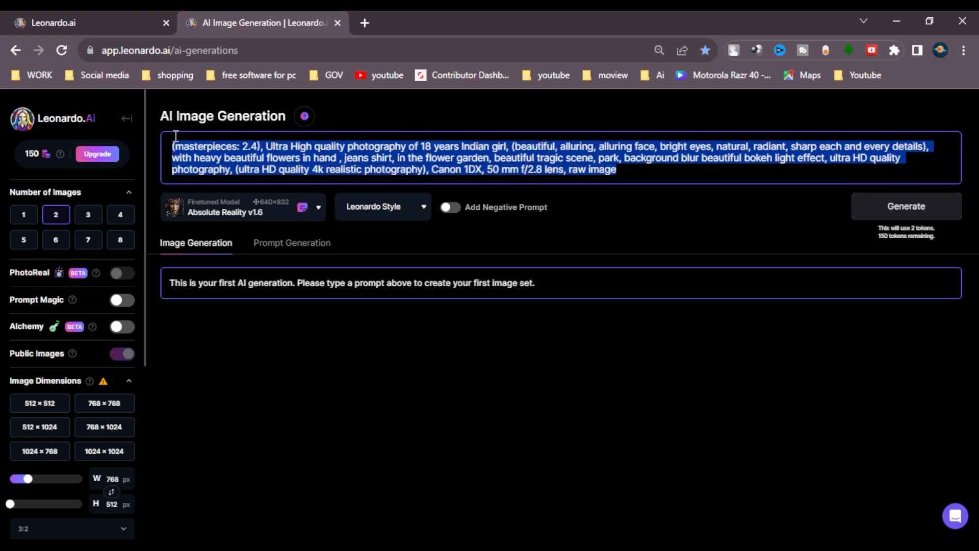
click(319, 162)
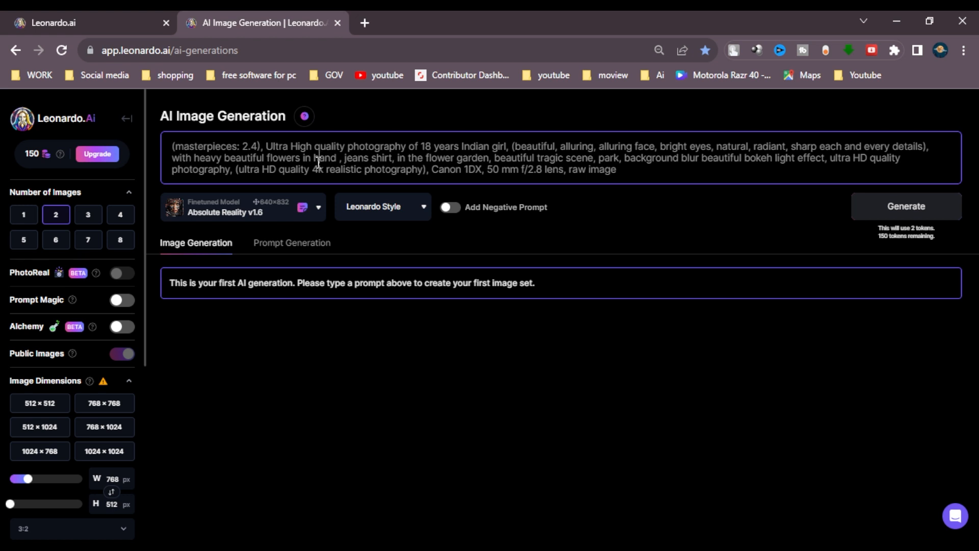
drag(173, 142, 425, 169)
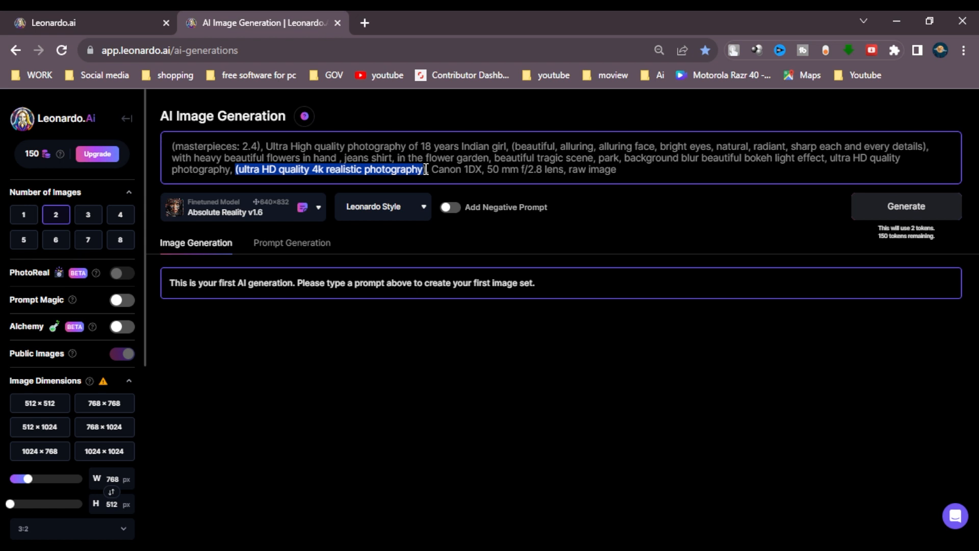
Keep the number of images at 2, choose the DreamShaper v7 finetuned model, and generate the images
click(58, 218)
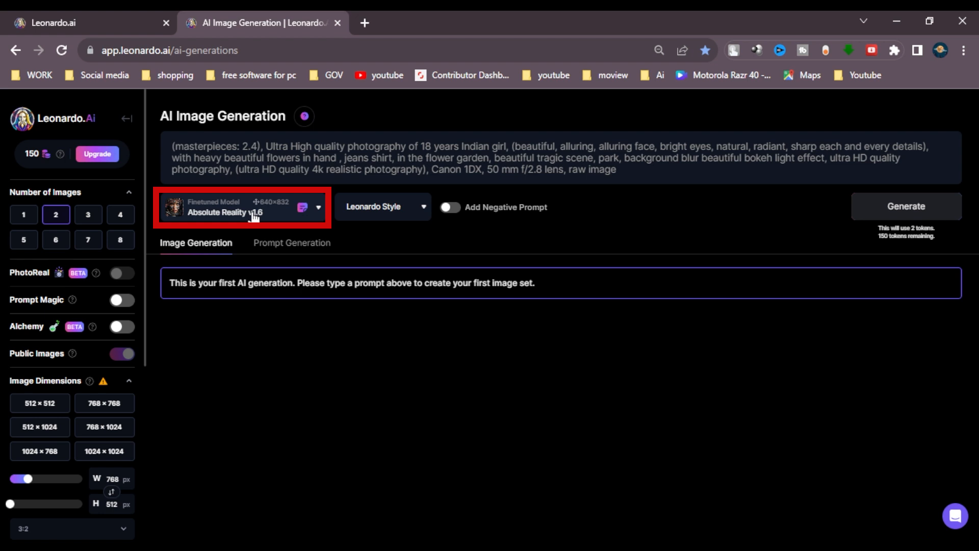
click(283, 215)
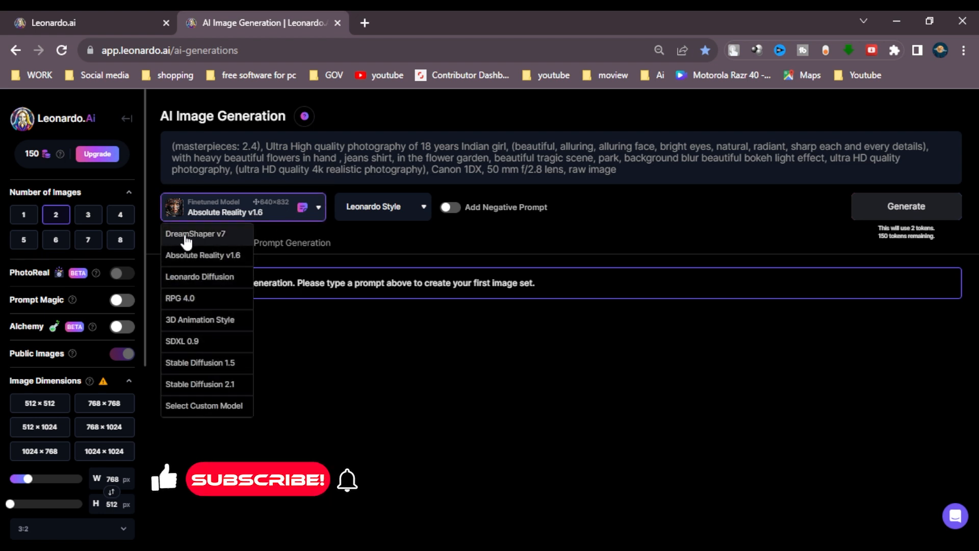
click(217, 239)
click(293, 210)
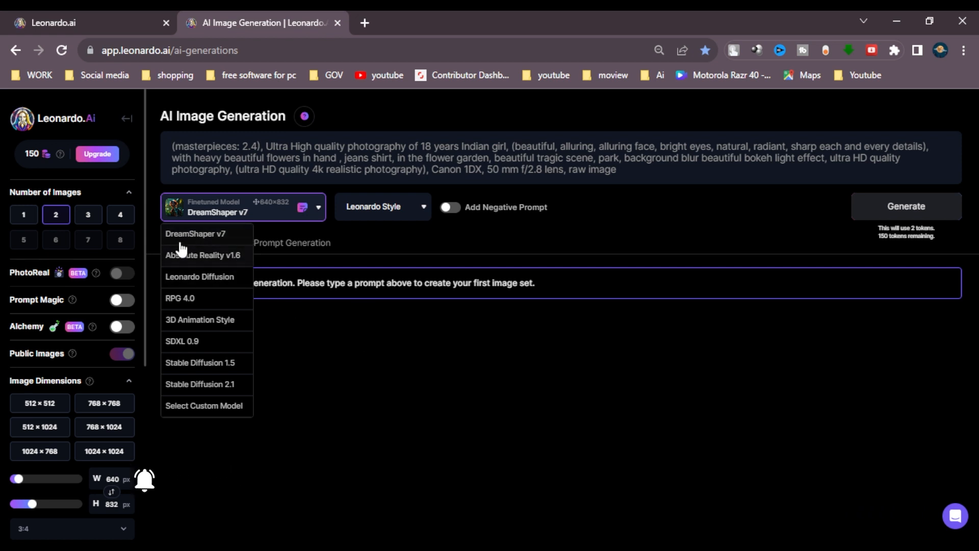
click(205, 237)
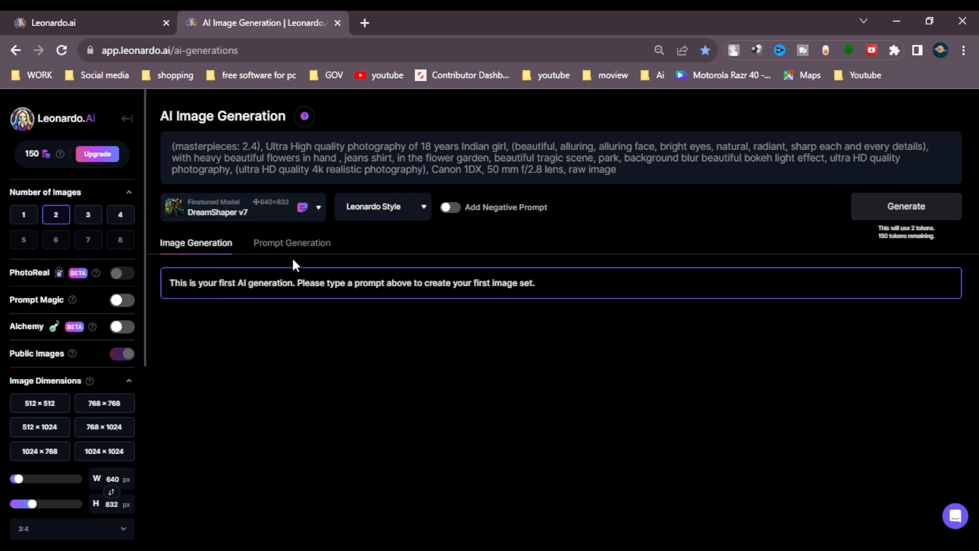
click(893, 215)
Examine the two generated garden portraits in the results and in the enlarged preview
scroll(638, 316, down, 1)
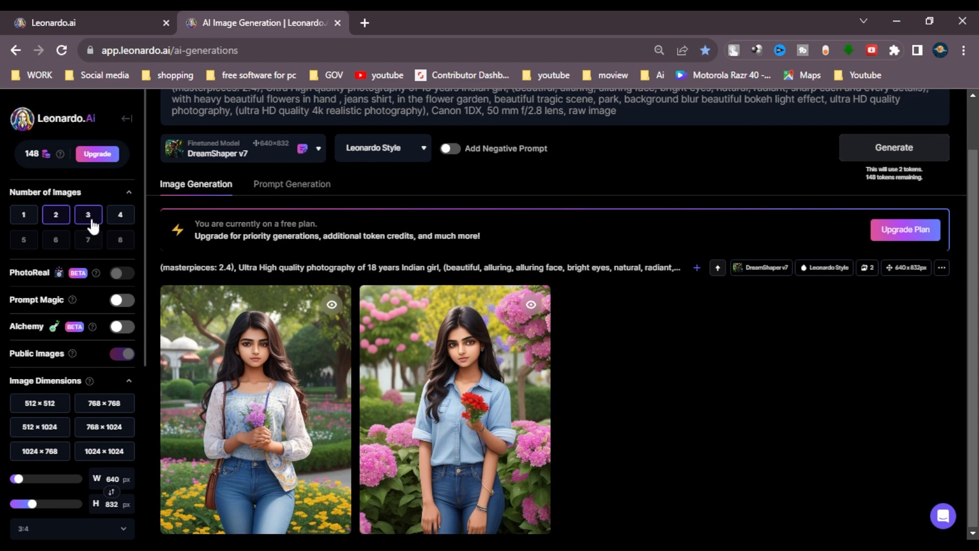
scroll(759, 375, up, 1)
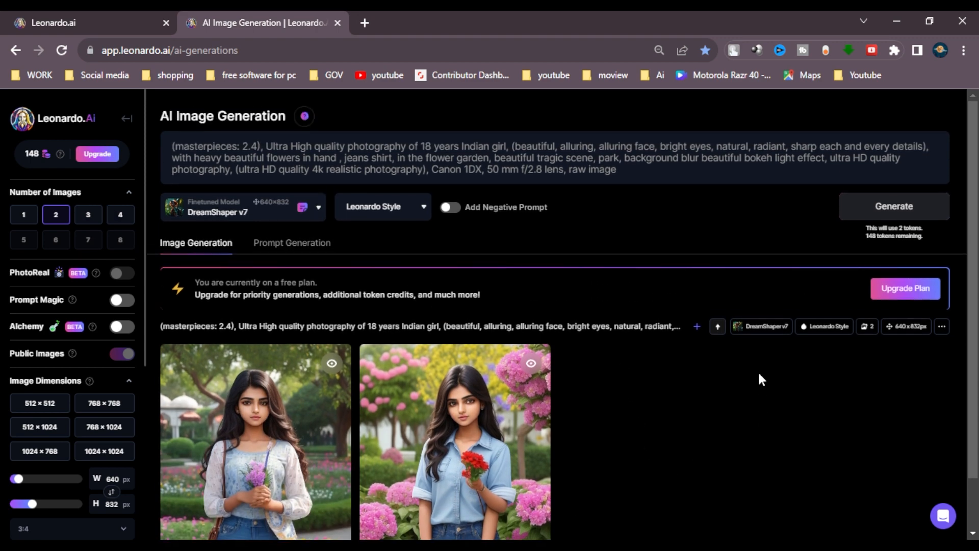
scroll(485, 422, down, 1)
click(299, 351)
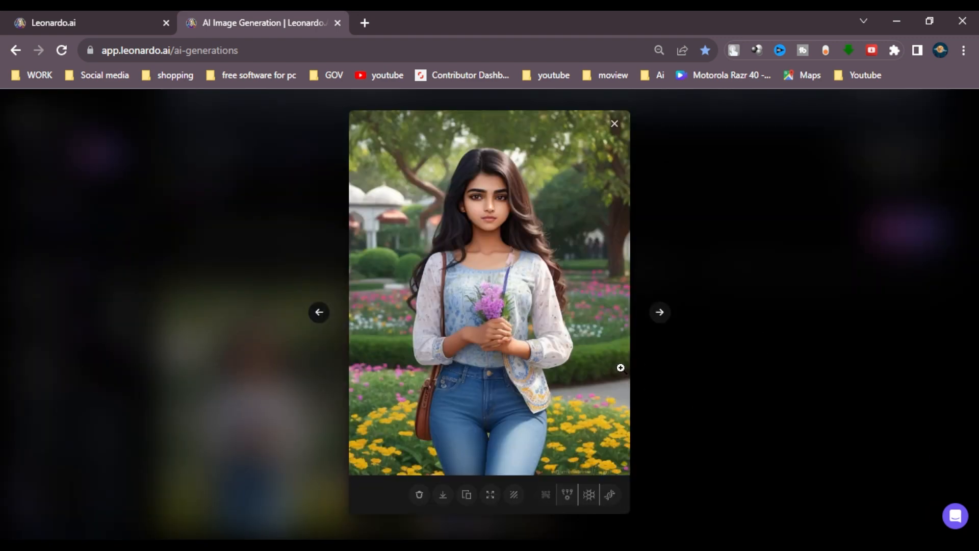
key(Right)
click(277, 402)
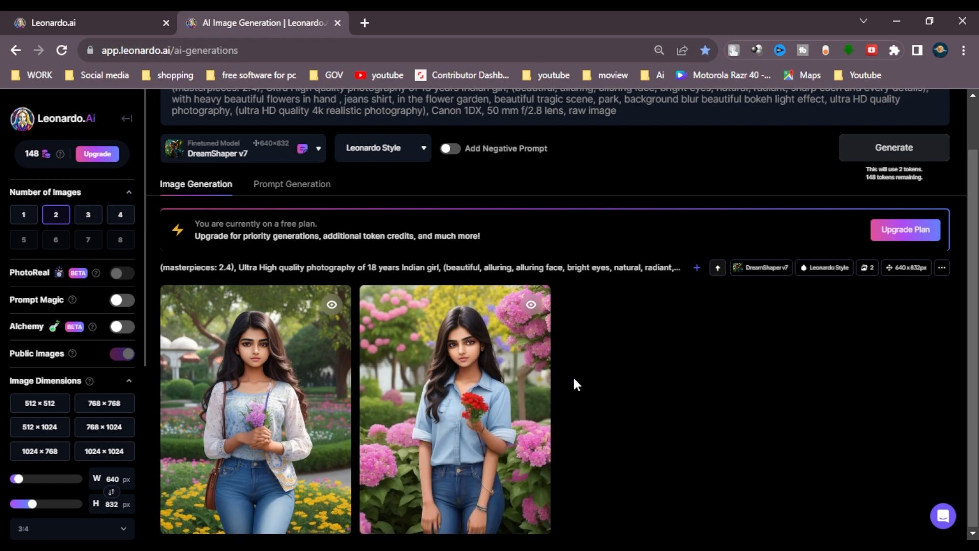
scroll(408, 389, up, 1)
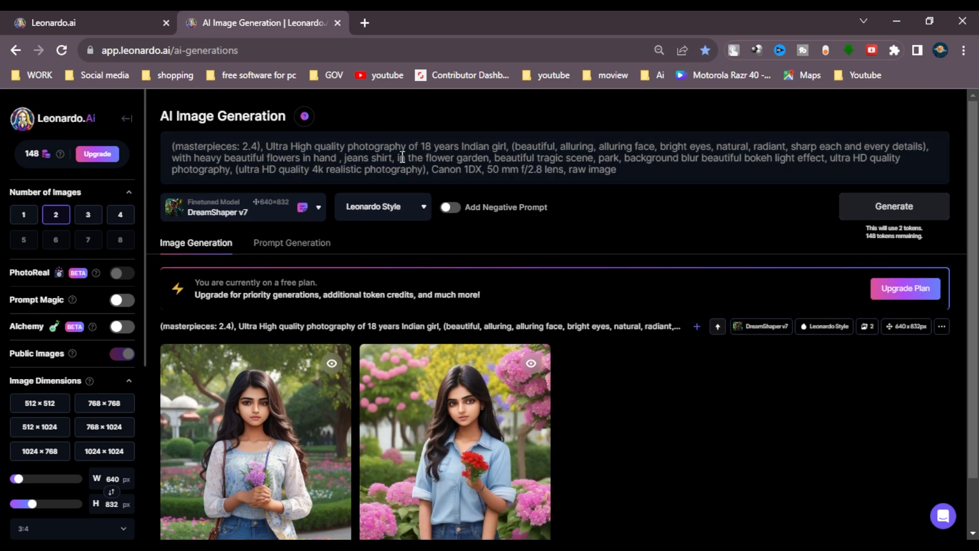
click(236, 437)
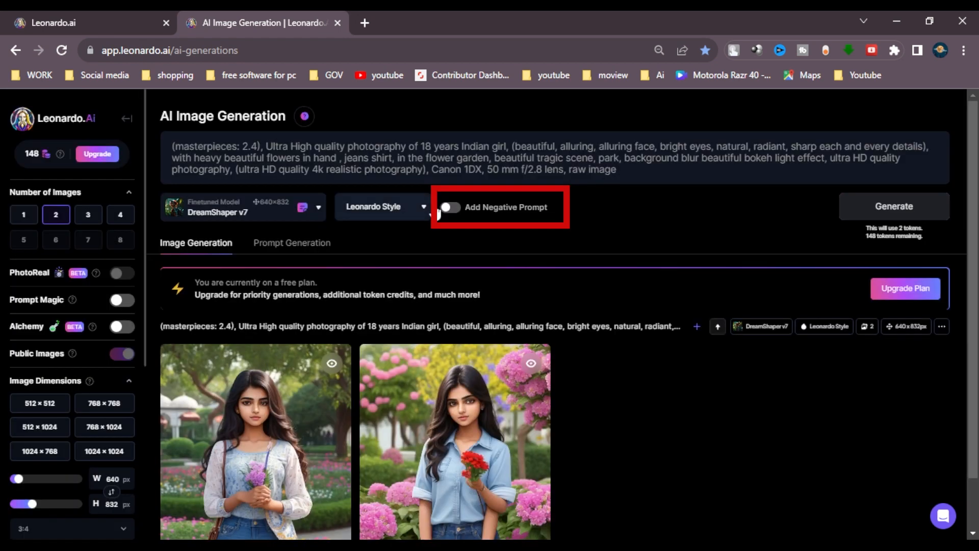
Enable the negative prompt and check its list of unwanted features, such as double body, double face, cartoon, animated and disfigurement
click(451, 206)
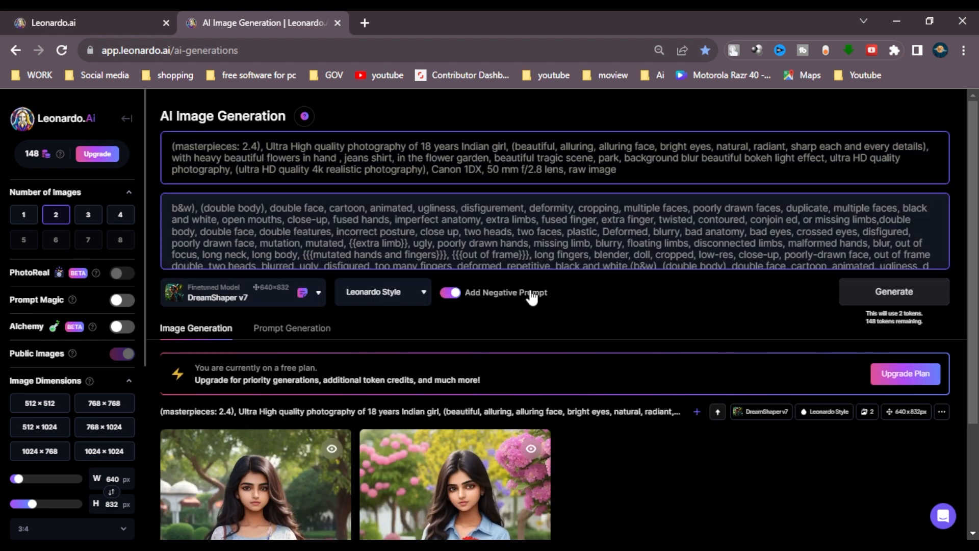
drag(178, 208, 339, 268)
click(250, 219)
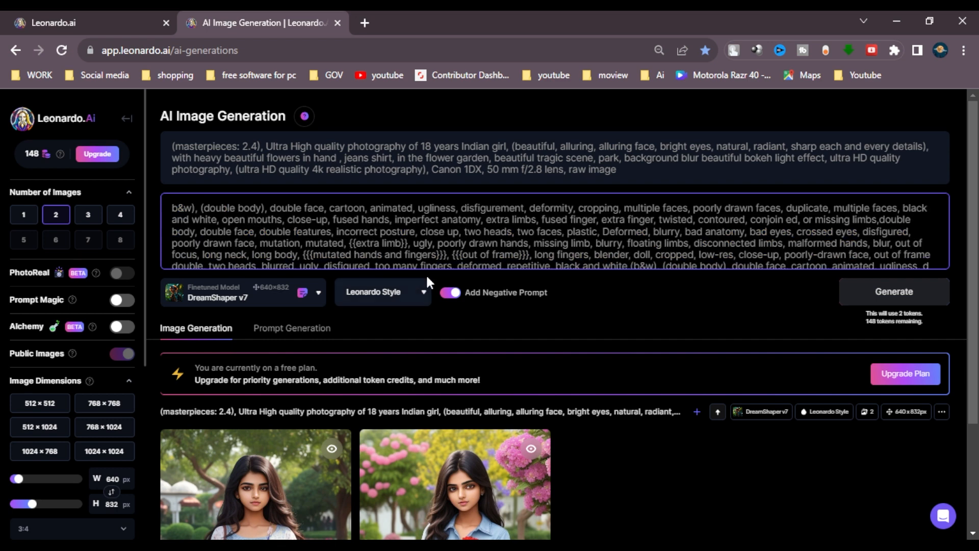
drag(200, 231, 227, 210)
drag(324, 209, 429, 213)
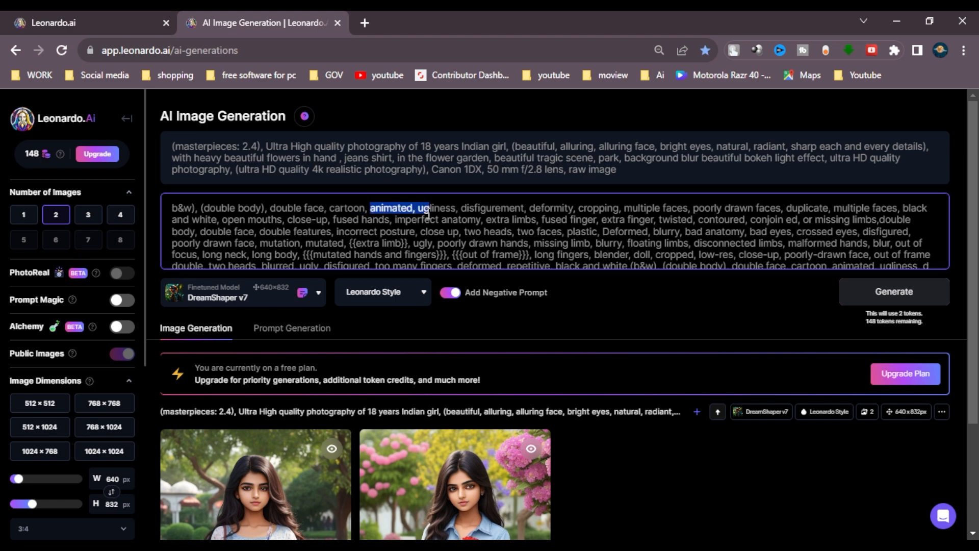
scroll(242, 226, down, 1)
drag(178, 137, 183, 141)
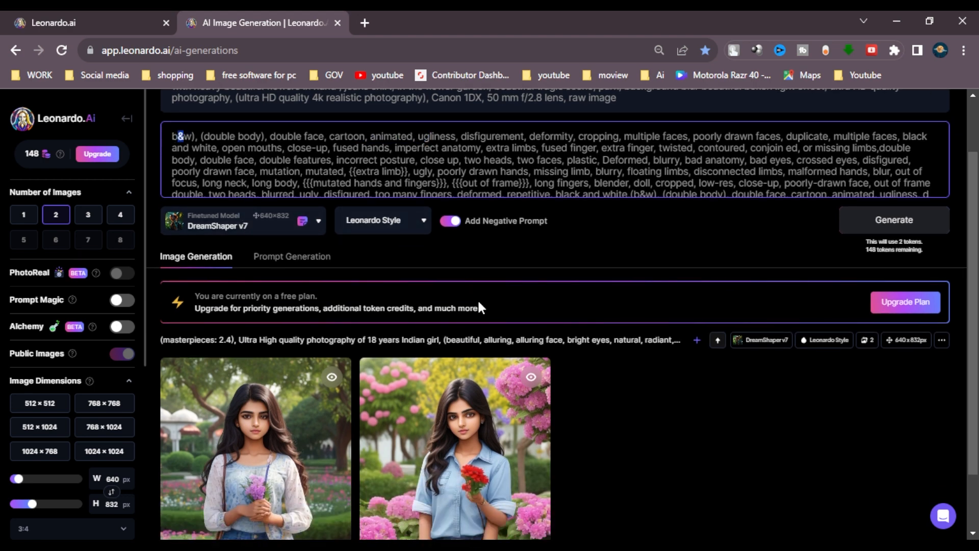
scroll(459, 301, up, 2)
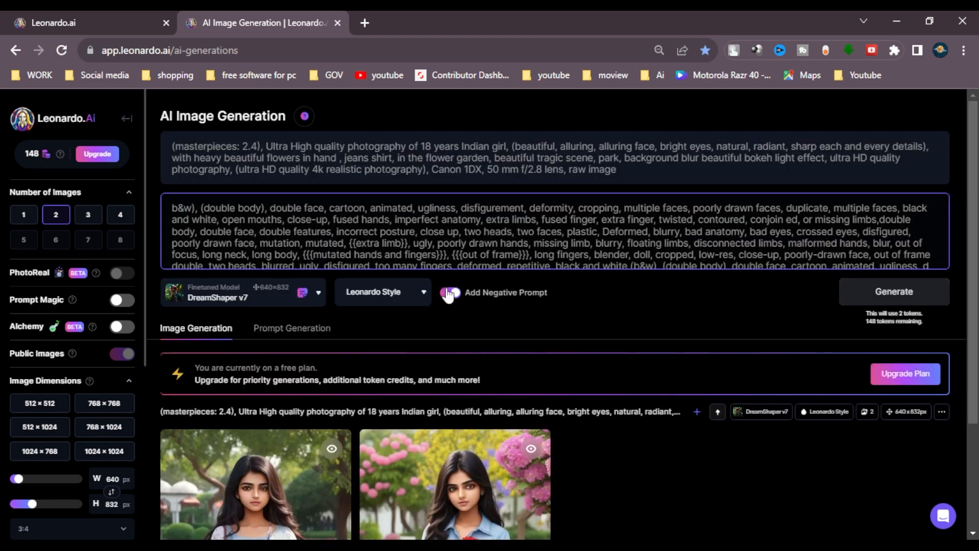
click(448, 295)
click(450, 209)
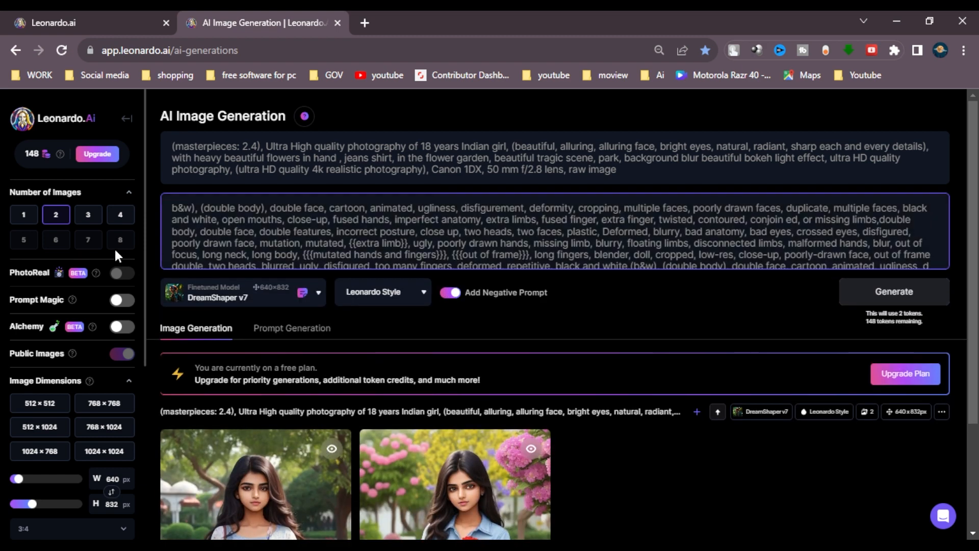
Generate two new images with the negative prompt applied
scroll(722, 240, down, 1)
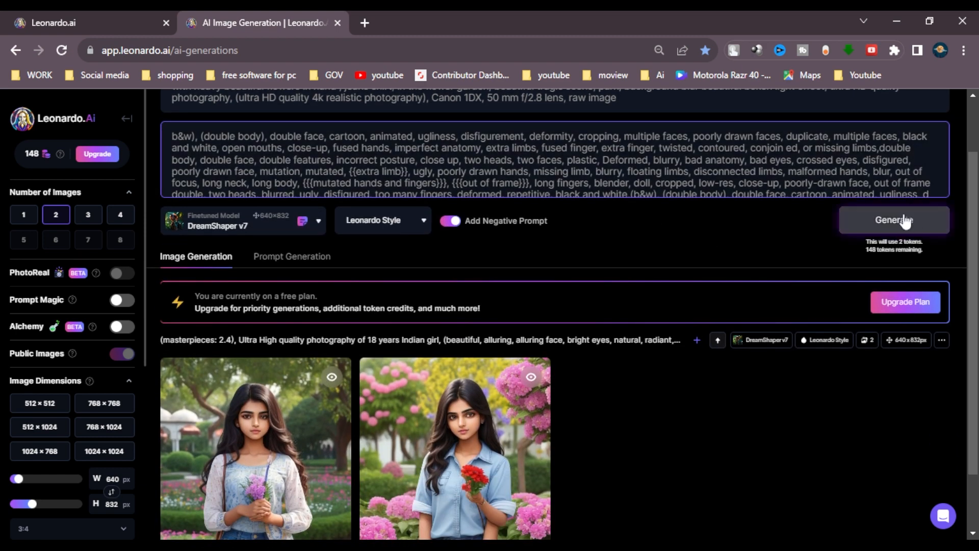
scroll(907, 219, up, 1)
click(862, 296)
Compare the images generated with the negative prompt against the earlier pair made without it
scroll(520, 361, down, 3)
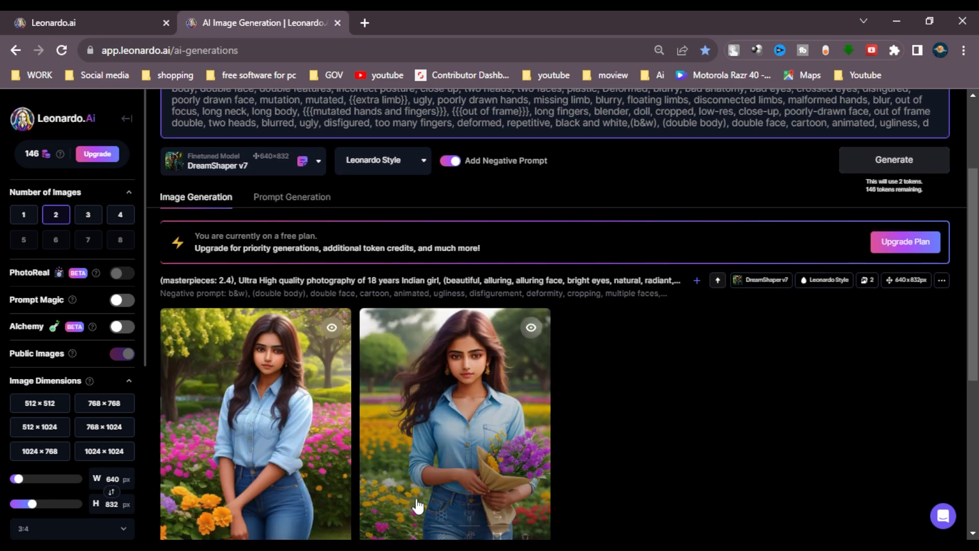
scroll(767, 296, down, 3)
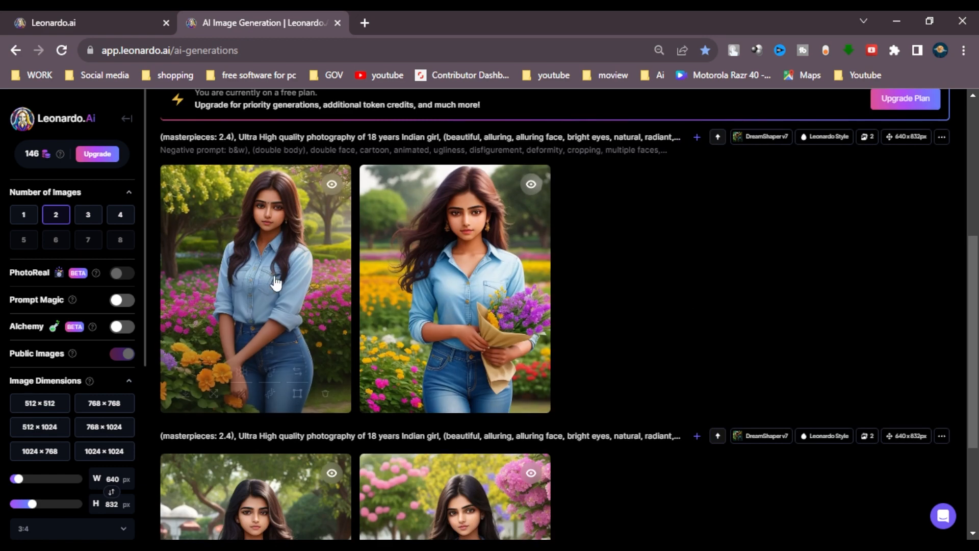
scroll(702, 278, down, 2)
scroll(703, 278, down, 2)
scroll(703, 278, up, 3)
scroll(699, 277, down, 3)
scroll(702, 278, up, 1)
scroll(701, 276, up, 1)
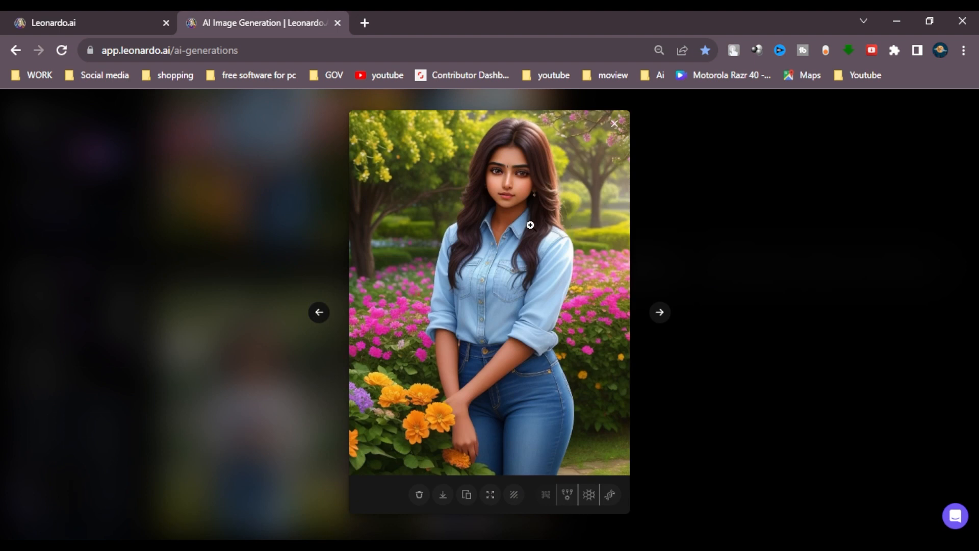
Enlarge the earlier portrait of the girl holding purple flowers and examine its details
click(660, 313)
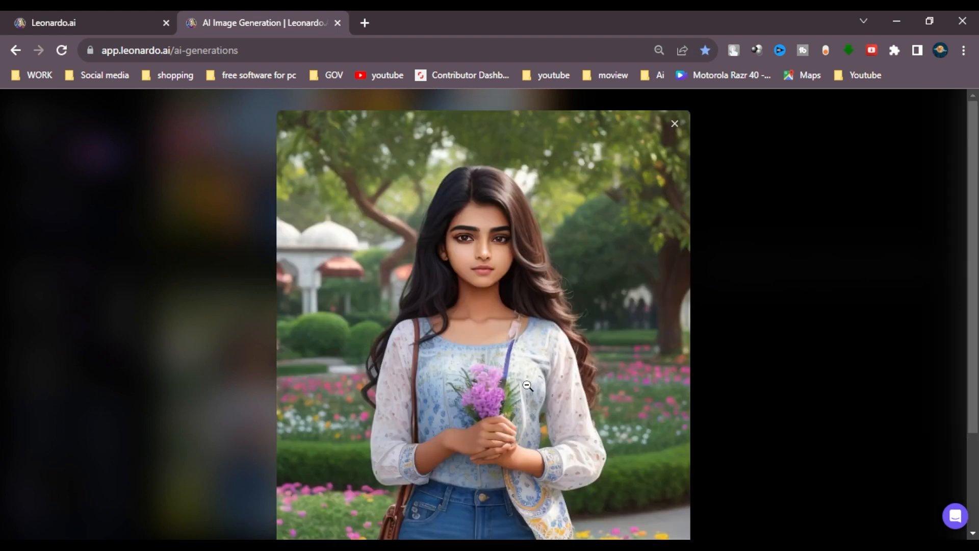
scroll(528, 386, down, 3)
scroll(495, 298, up, 2)
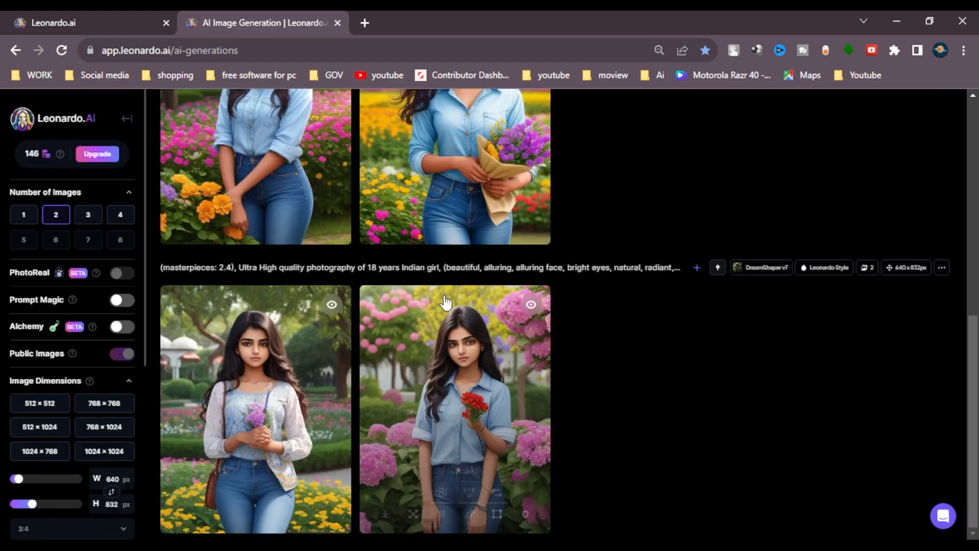
Enlarge the two denim-shirt portraits made with the negative prompt one after the other and examine their details
scroll(446, 305, up, 5)
click(259, 404)
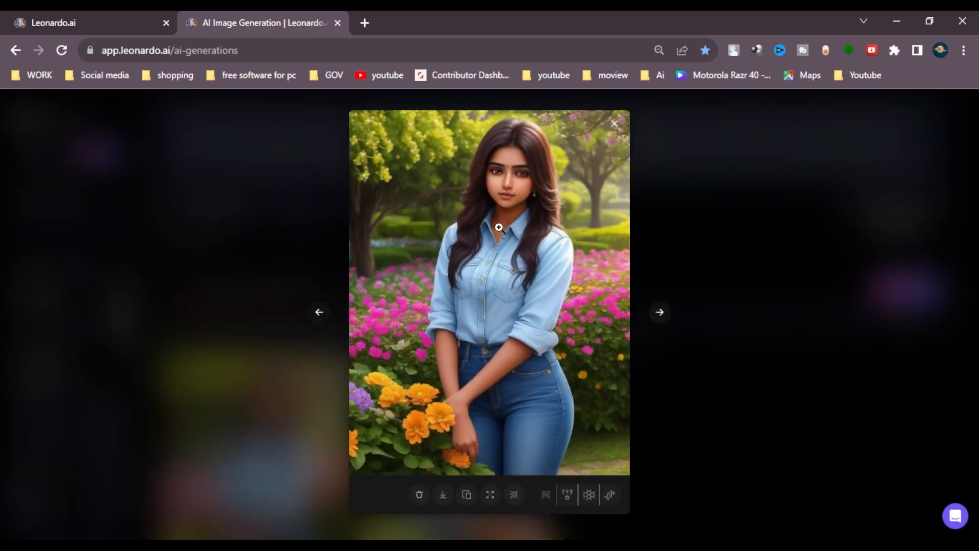
click(494, 231)
scroll(546, 289, up, 2)
scroll(545, 289, up, 2)
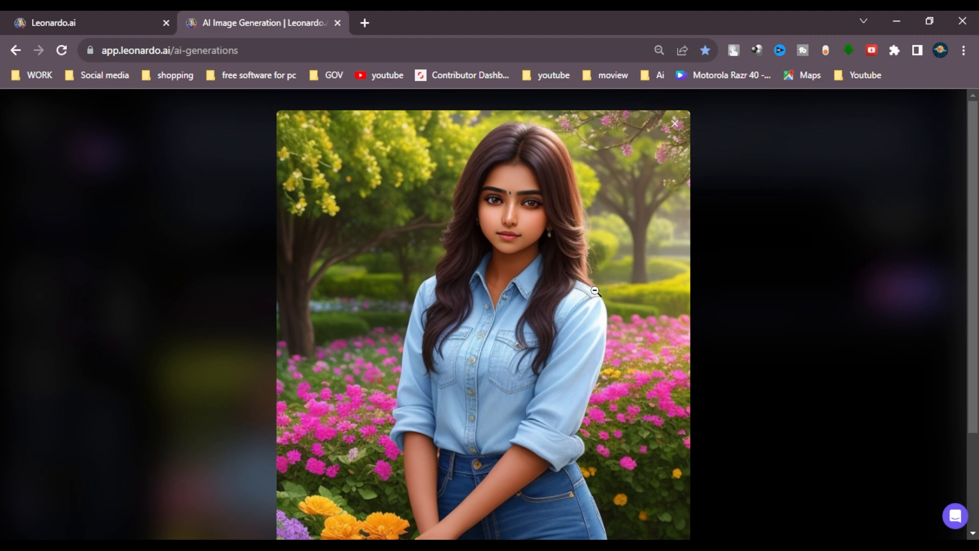
click(615, 302)
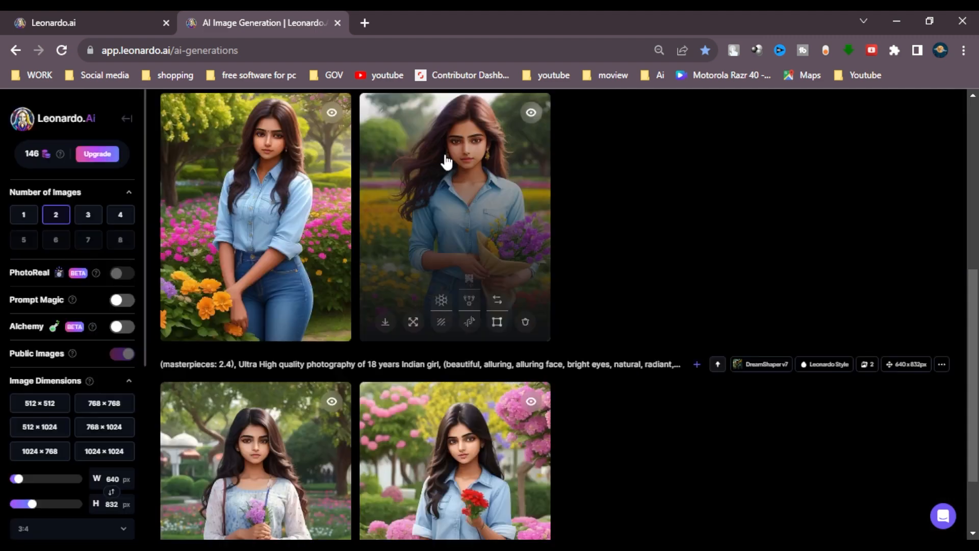
click(443, 158)
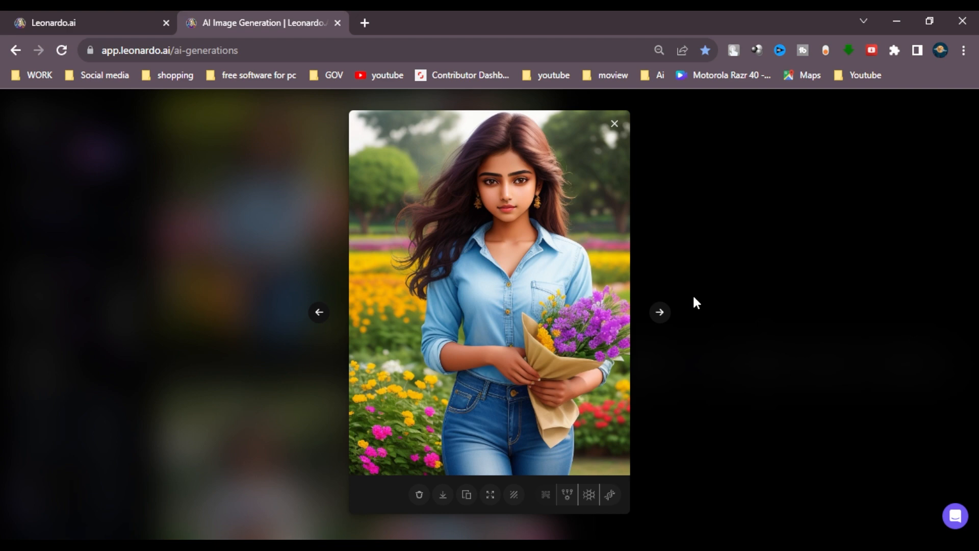
click(664, 321)
scroll(390, 305, down, 3)
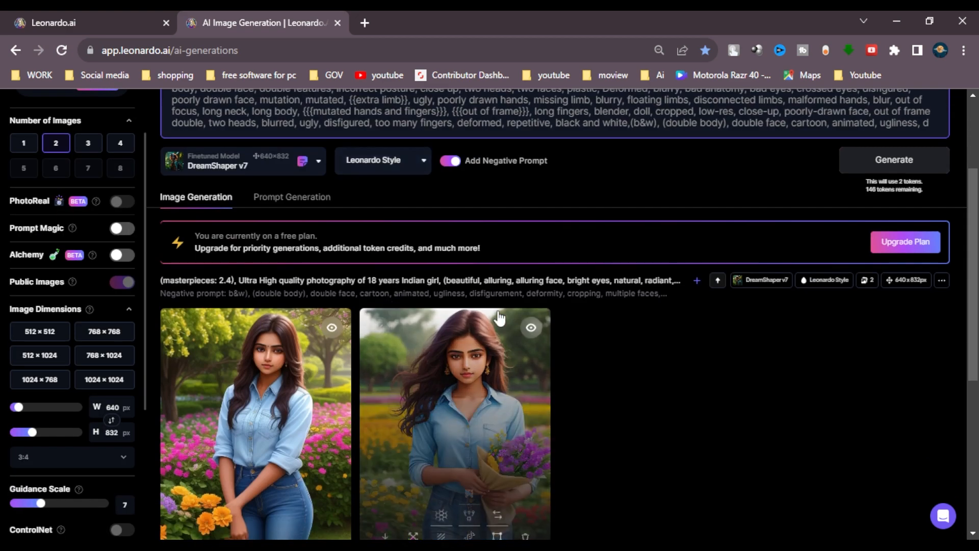
Turn on Alchemy and generate another pair of images with the same prompt and negative prompt
scroll(390, 305, up, 3)
scroll(87, 357, up, 2)
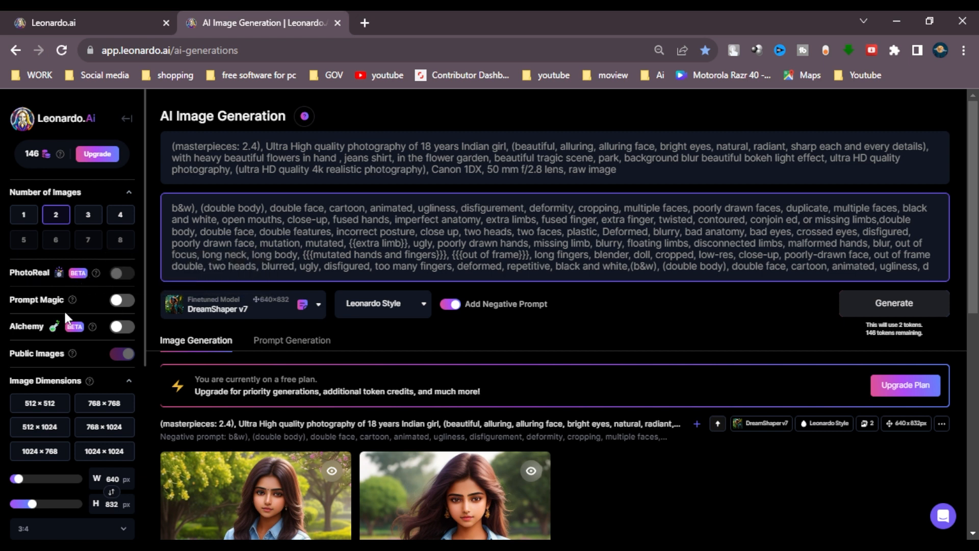
mouse_move(97, 277)
click(122, 327)
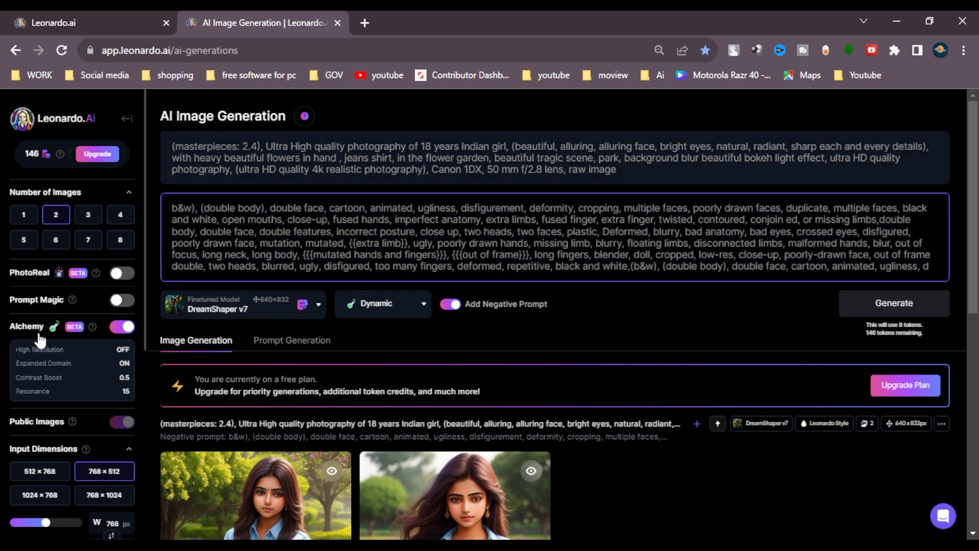
click(894, 305)
scroll(808, 302, down, 2)
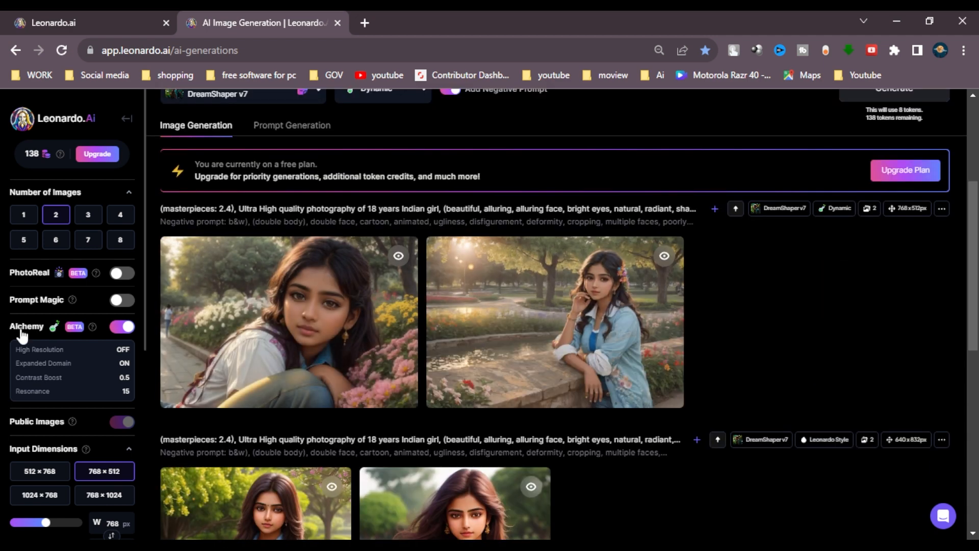
Set the aspect ratio to 3:4 and generate another pair of images with Alchemy and the same prompts
scroll(114, 329, down, 3)
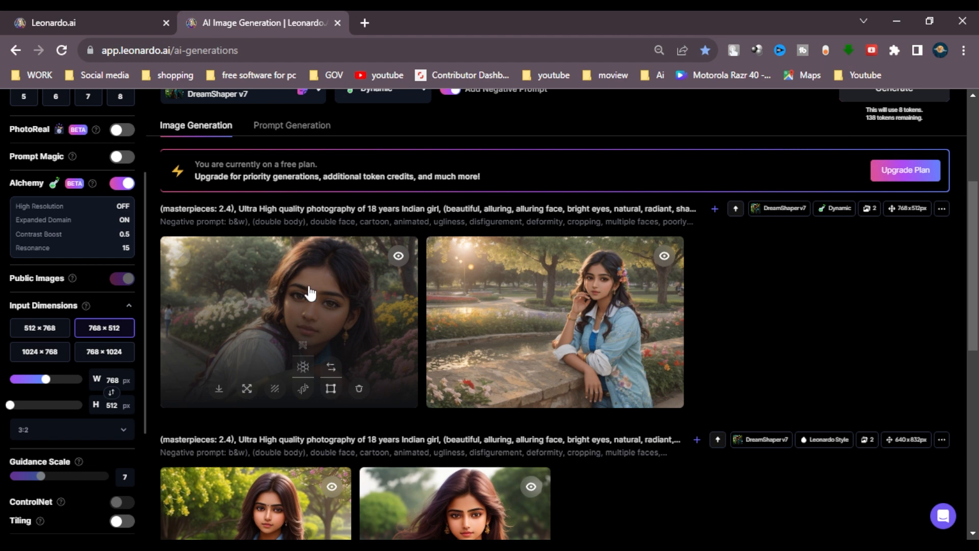
scroll(316, 255, down, 5)
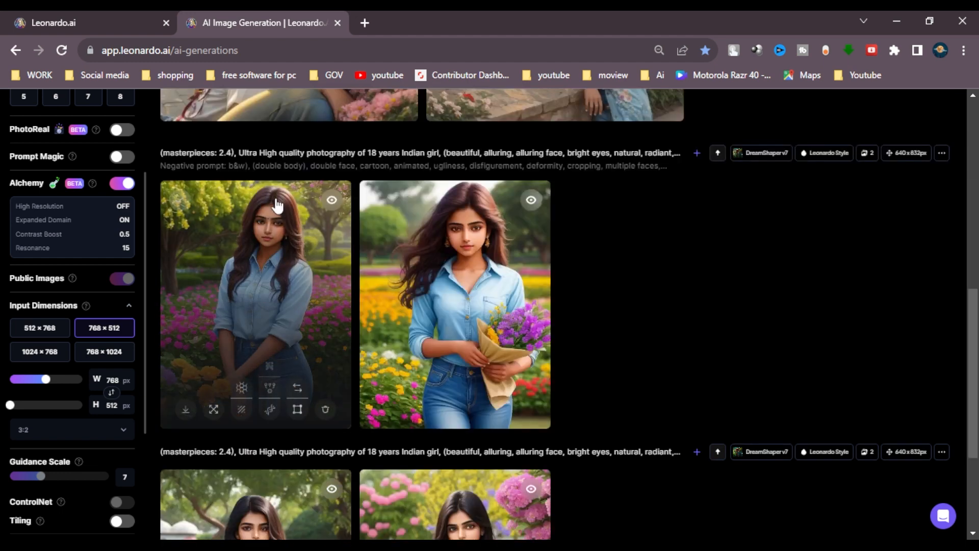
scroll(262, 364, up, 4)
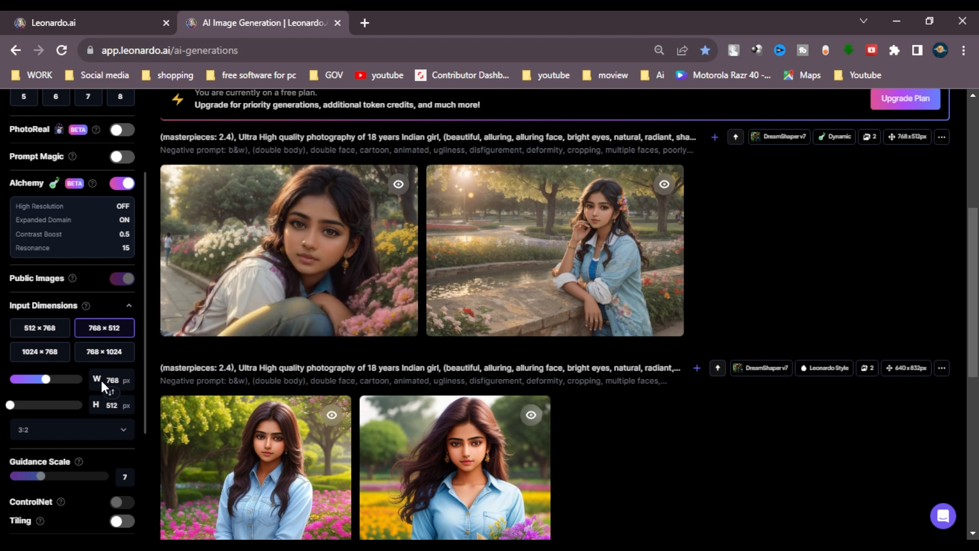
click(60, 429)
click(60, 474)
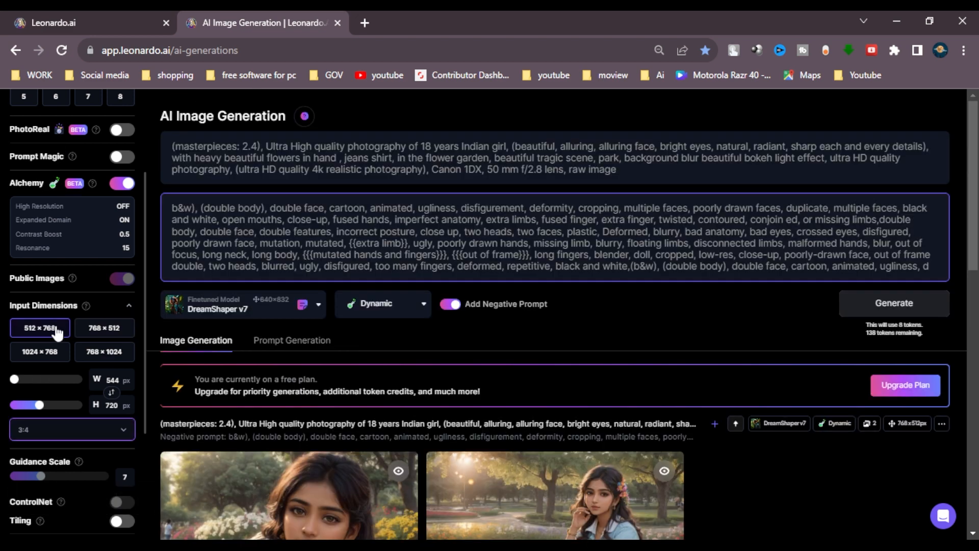
click(909, 309)
scroll(509, 331, down, 3)
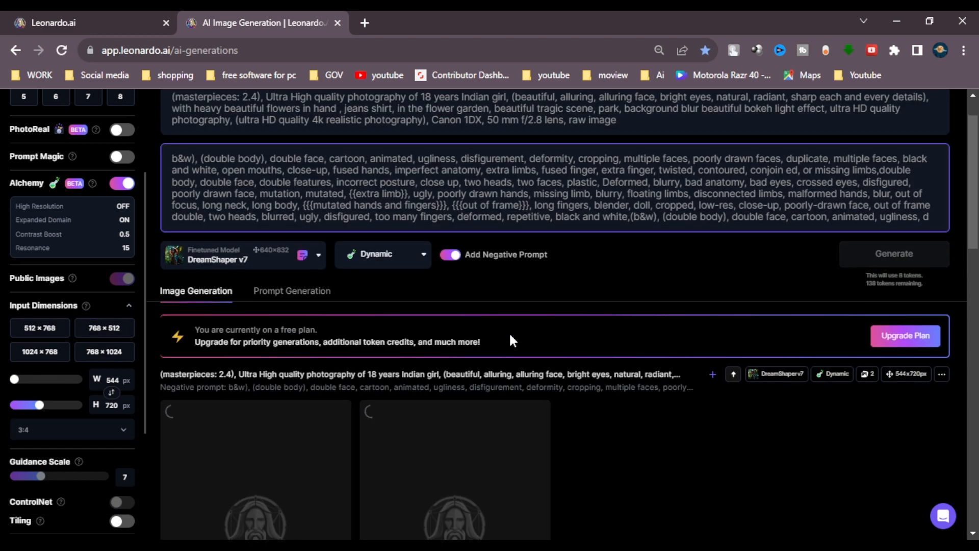
scroll(514, 336, down, 1)
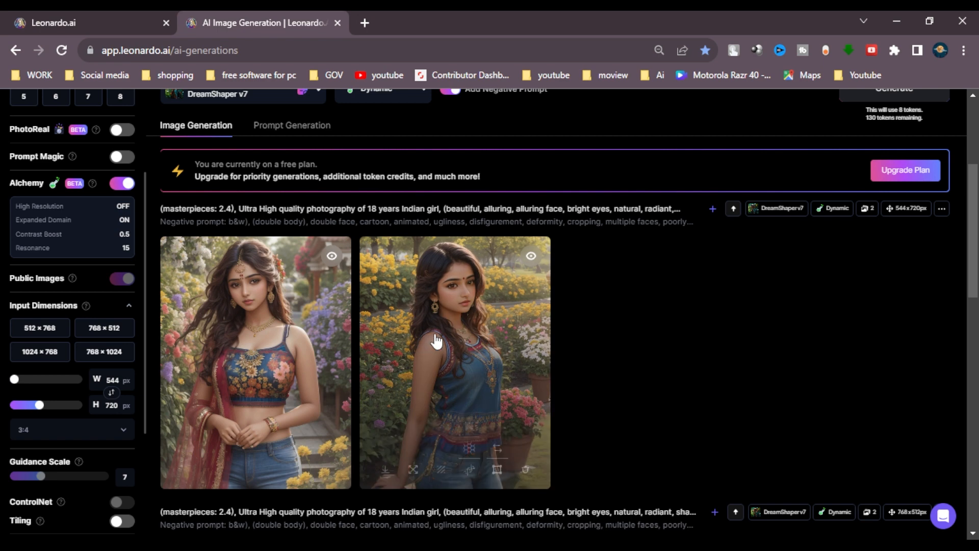
Enlarge the new portrait of the girl in the floral crop top and open it in its own tab
click(280, 329)
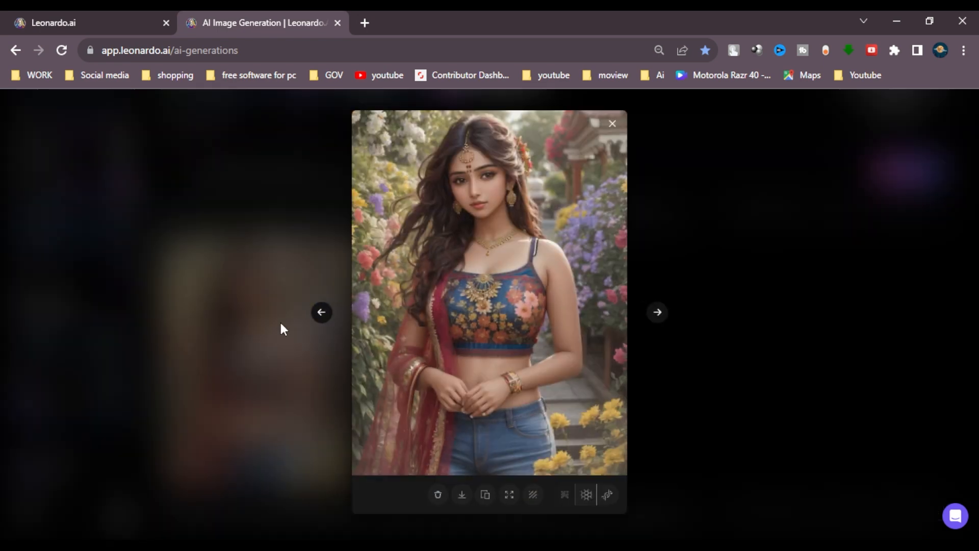
click(498, 281)
click(531, 290)
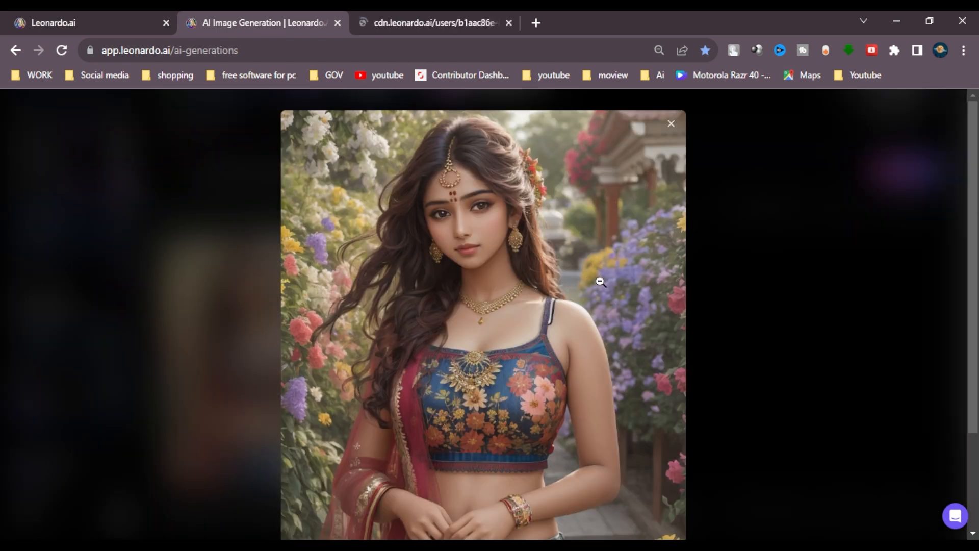
click(392, 15)
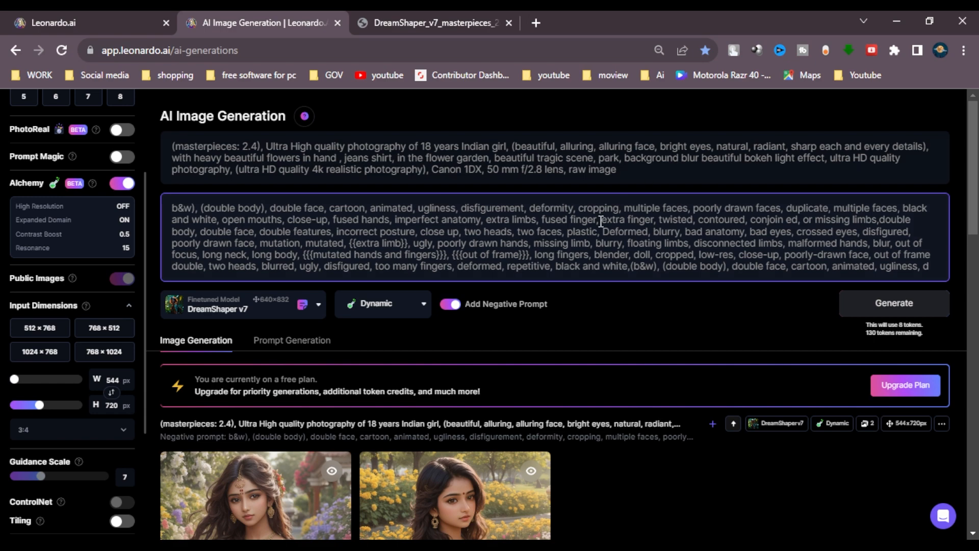
Compare the new pair with the earlier generations and open the enlarged portrait with the blue sleeveless top in a separate tab
scroll(626, 207, down, 15)
scroll(559, 334, up, 6)
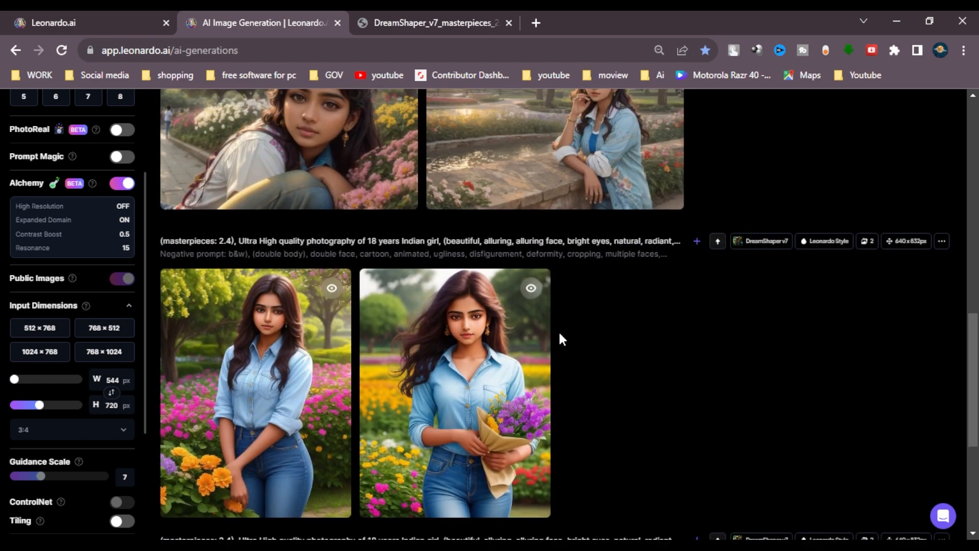
scroll(408, 357, up, 6)
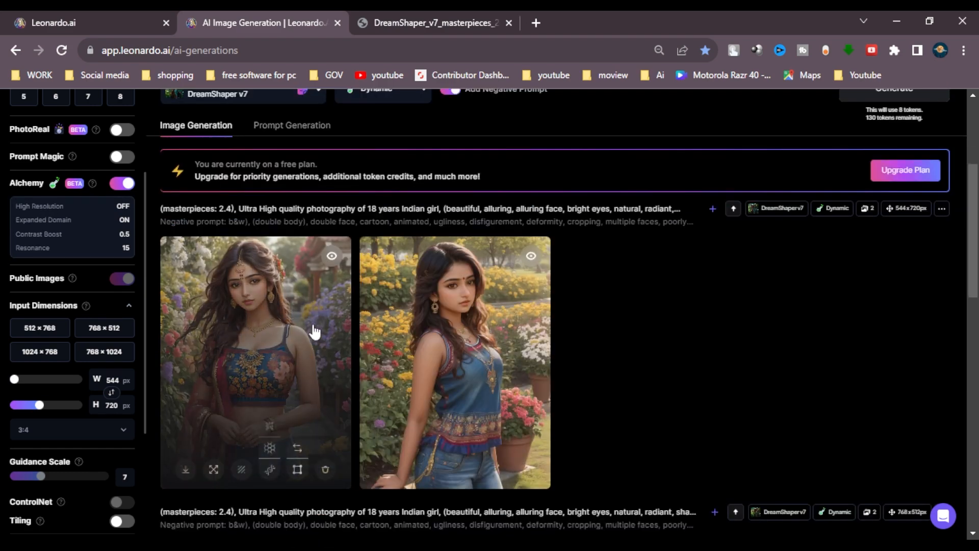
scroll(719, 407, down, 2)
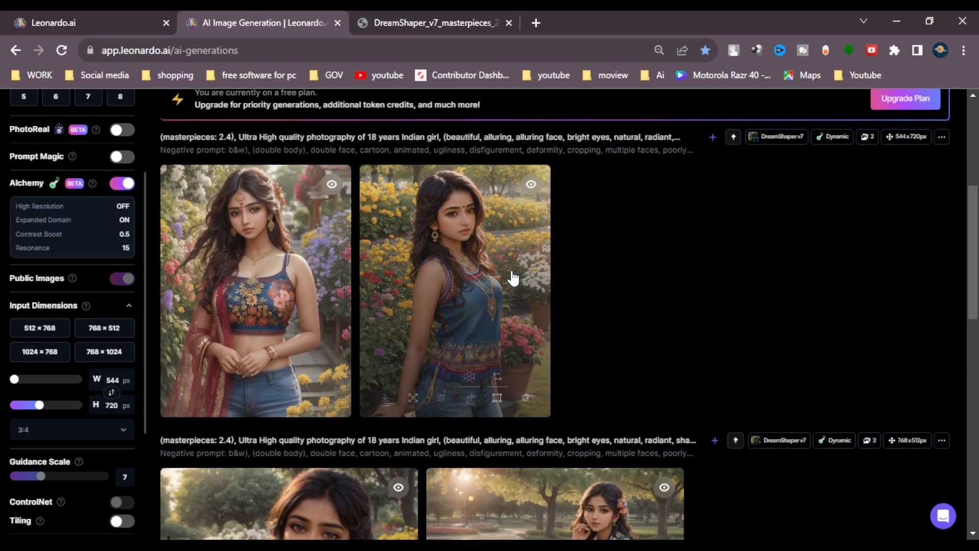
click(454, 253)
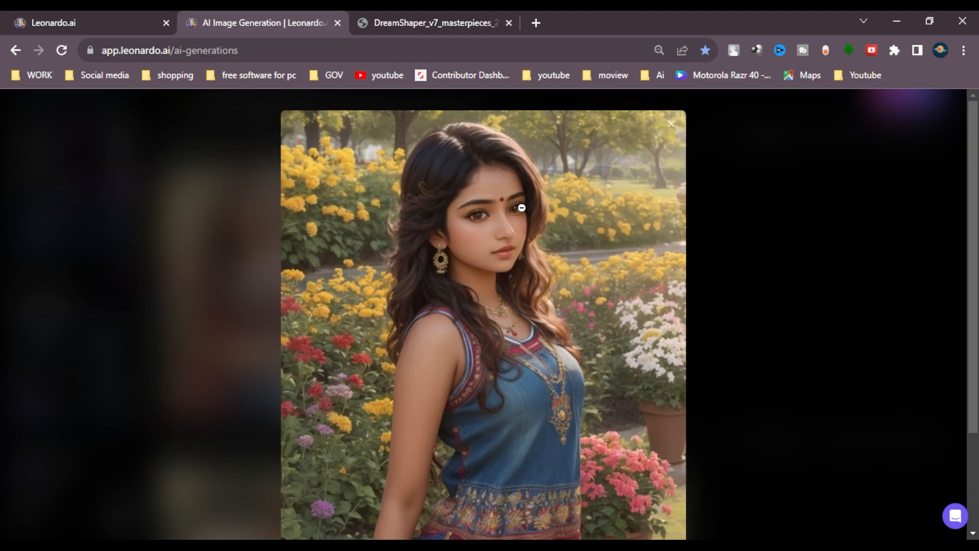
click(546, 223)
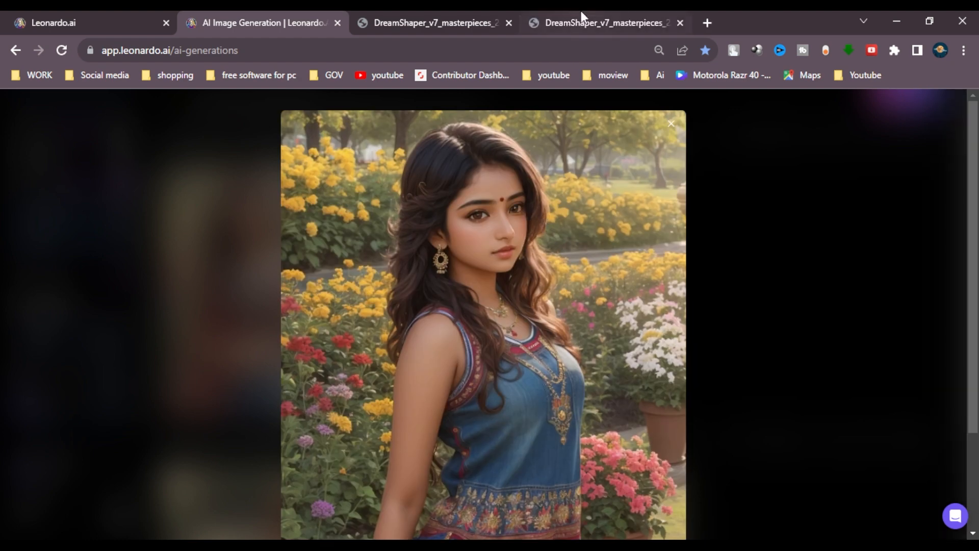
Examine the portrait with the blue sleeveless top at full size, from the face down to the jeans
click(582, 18)
click(487, 185)
scroll(543, 233, down, 4)
scroll(685, 262, up, 4)
scroll(689, 262, down, 5)
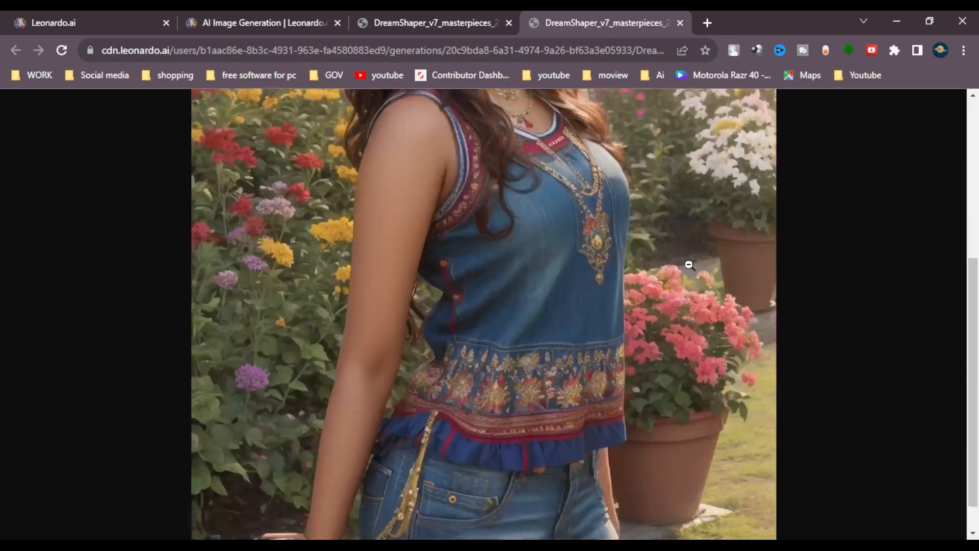
scroll(689, 265, up, 5)
Examine the floral crop top portrait at full size, then return to the generation page and close the enlarged image
key(ctrl+shift+Tab)
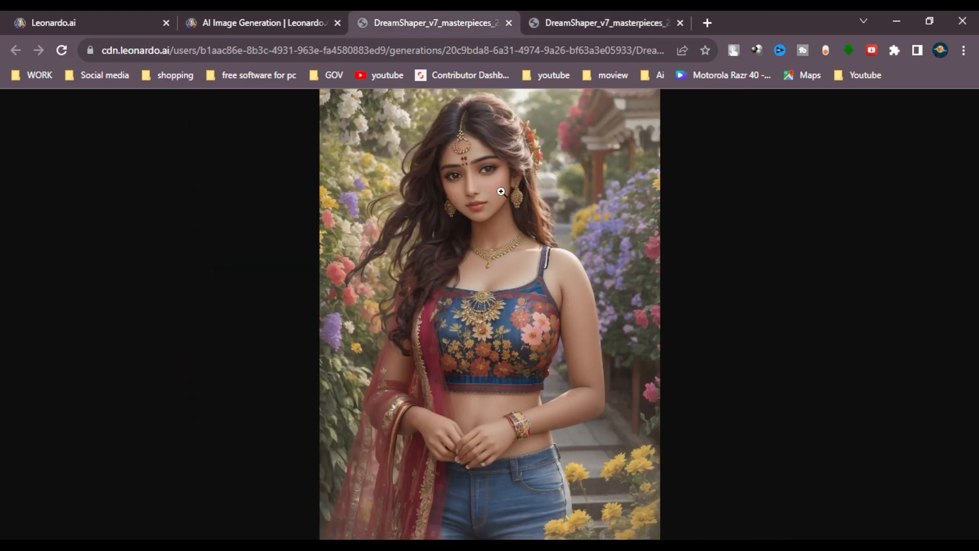
click(517, 214)
scroll(549, 225, down, 5)
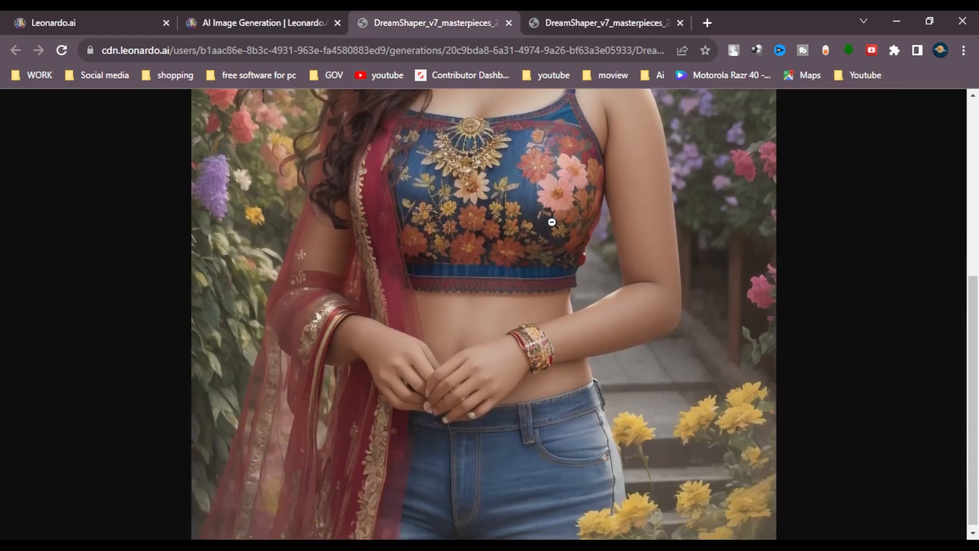
key(ctrl+Tab)
click(237, 19)
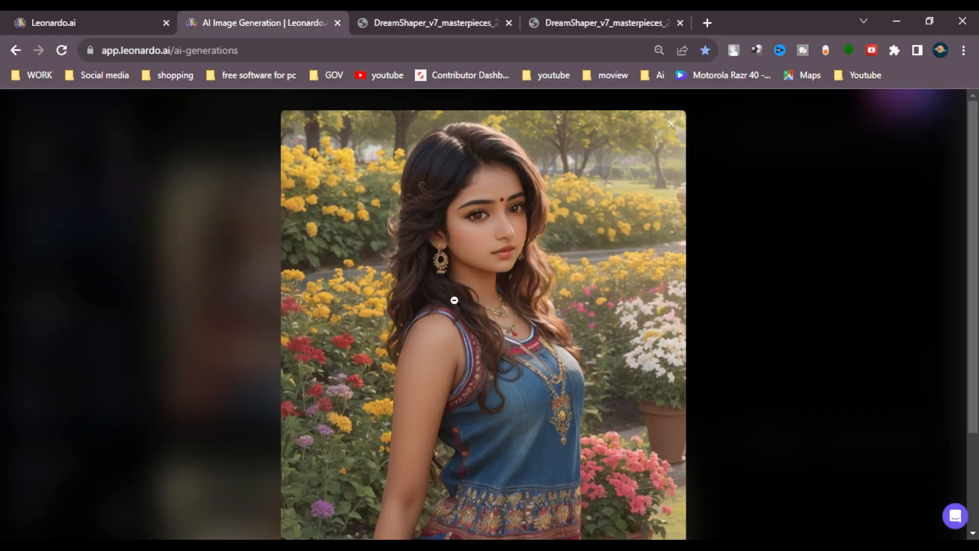
click(215, 258)
scroll(607, 301, up, 5)
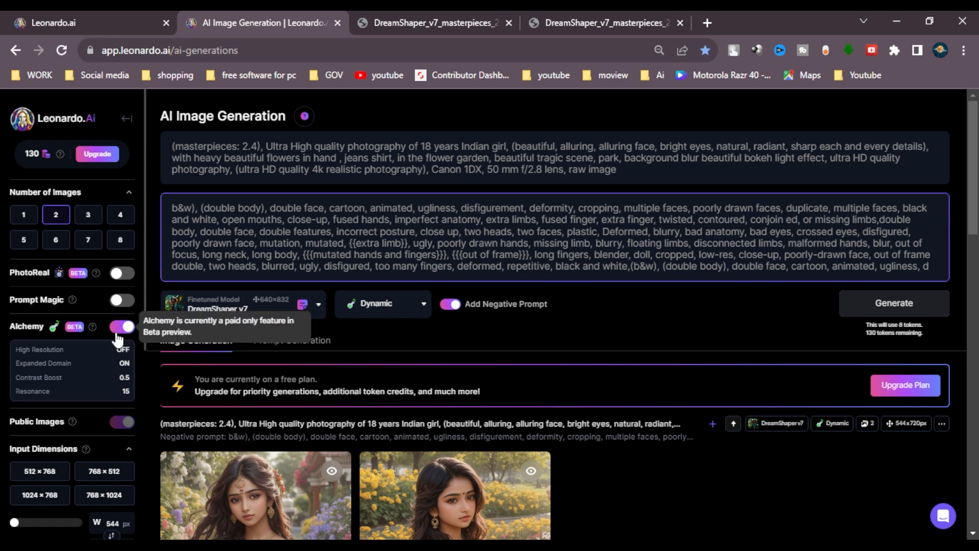
Turn off Alchemy and switch the finetuned model to Absolute Reality v1.6
scroll(272, 338, down, 4)
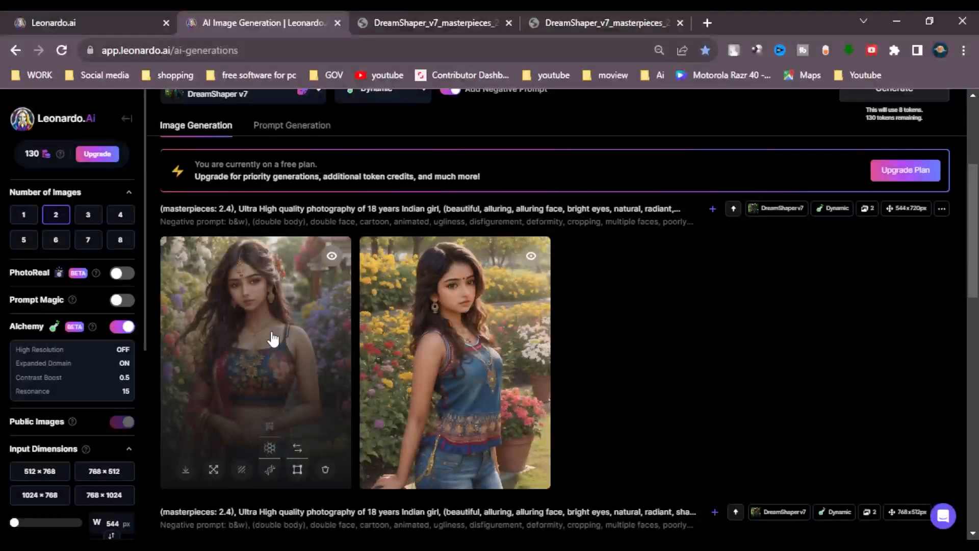
click(273, 337)
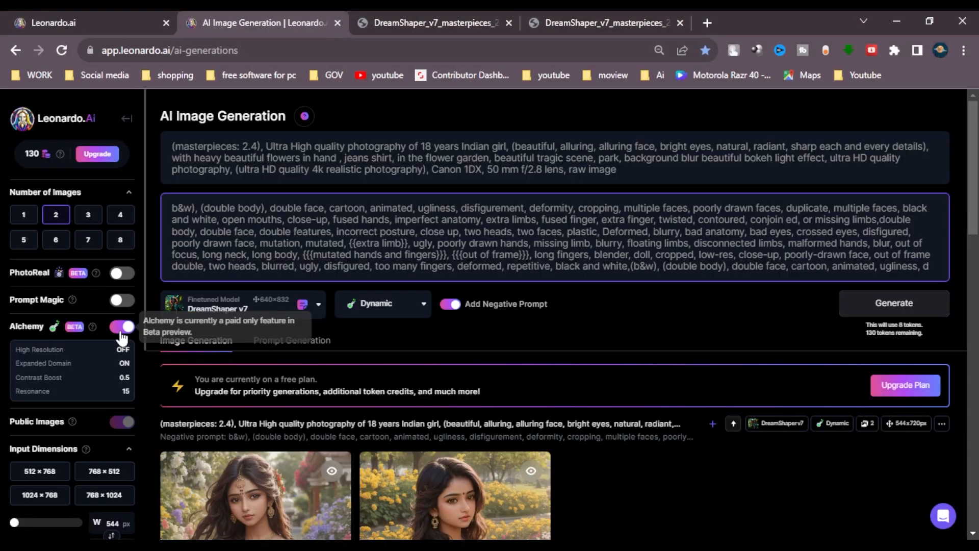
click(120, 329)
scroll(72, 245, down, 3)
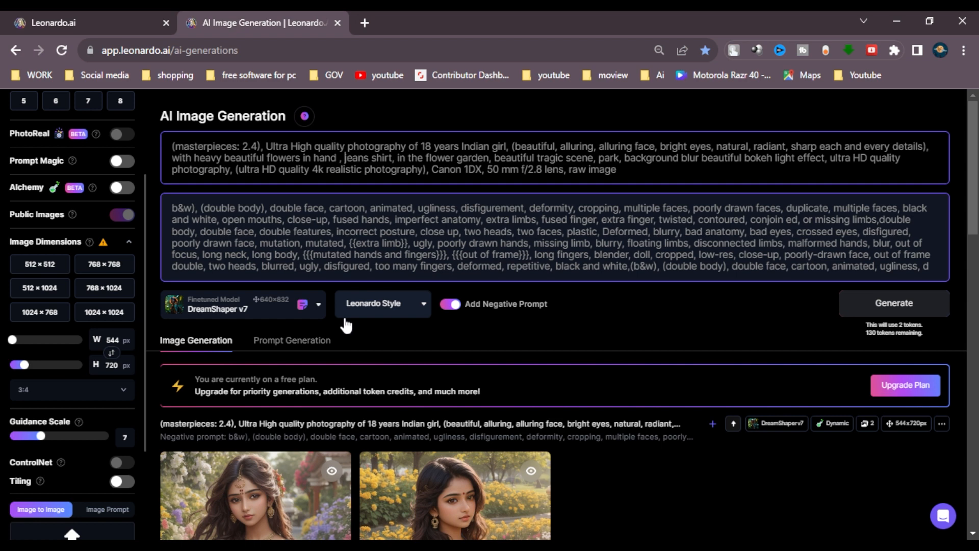
click(301, 309)
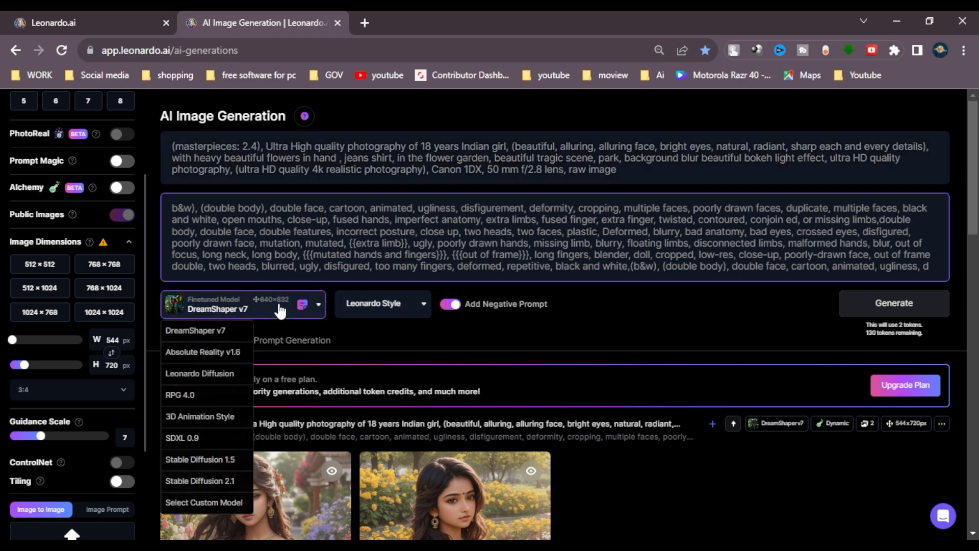
click(193, 357)
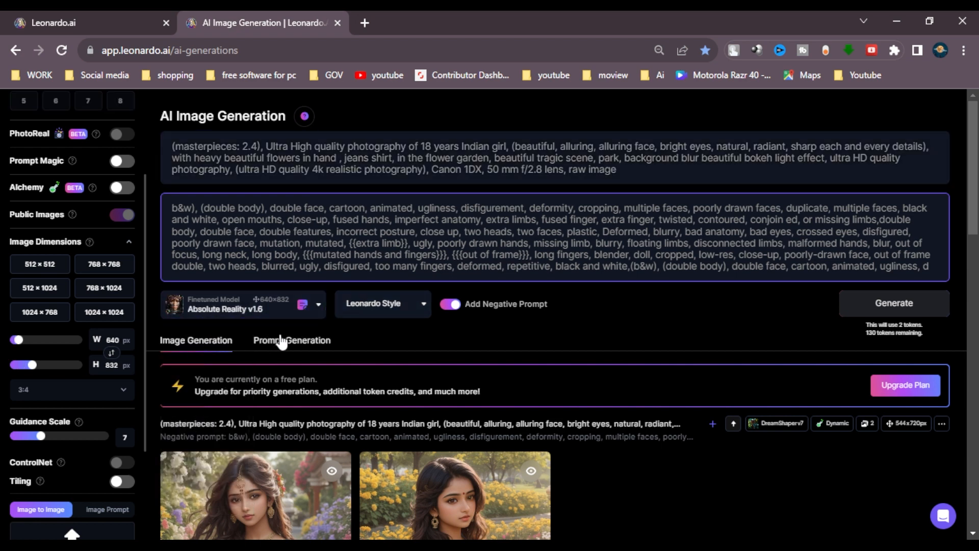
Replace the prompt with an 8k photography description of a huge, hungry and deadly lion on a dark mountain hill, Canon 1DX, 50 mm f/2.8 lens
click(212, 158)
drag(645, 172, 169, 152)
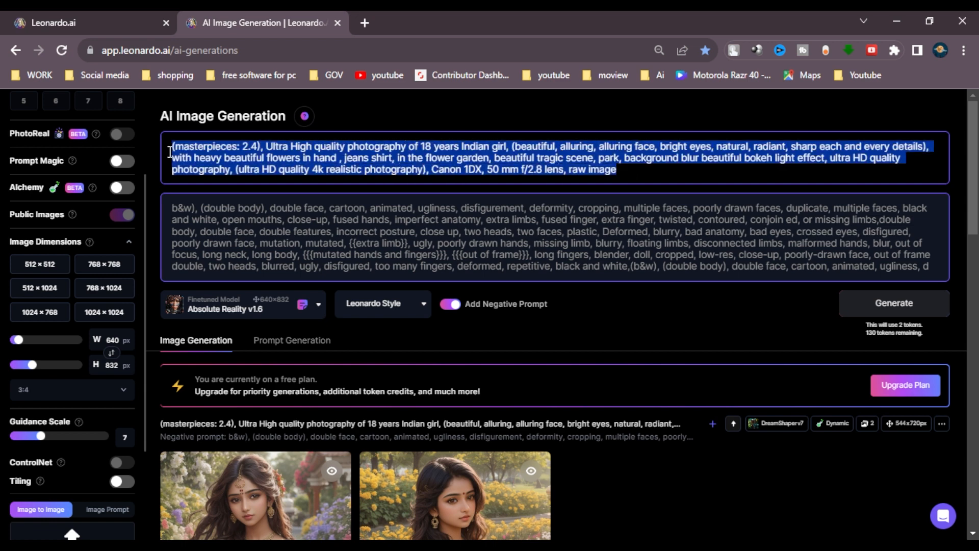
text(8k photography of a huge lion, ((hungry and deadly )),standing in the dark hill over the top of mountain, beautiful bokhe light effect, ultra HD quality photography, (ultra HD quality 4k realistic photography),bokeh, photo, 8k, shot on camera Canon 1DX, 50 mm f/2.8 lens, raw image)
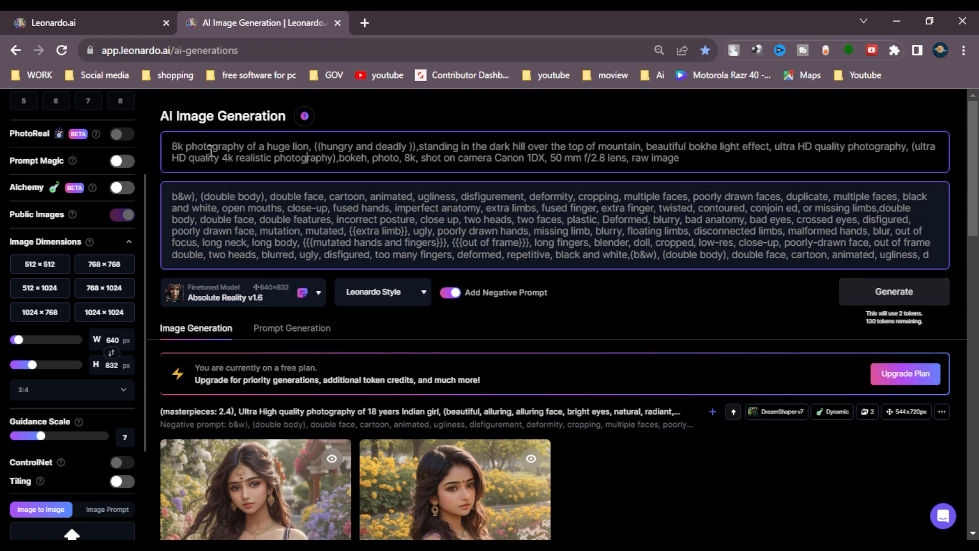
Review the lion prompt's subject, setting and camera wording, along with the terms in the negative prompt
drag(267, 147, 412, 145)
click(306, 147)
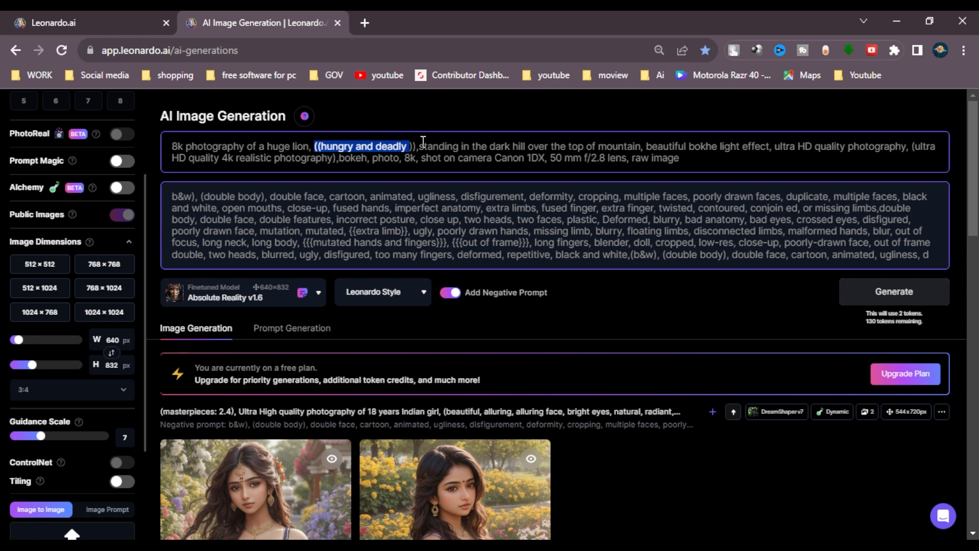
drag(420, 146, 695, 162)
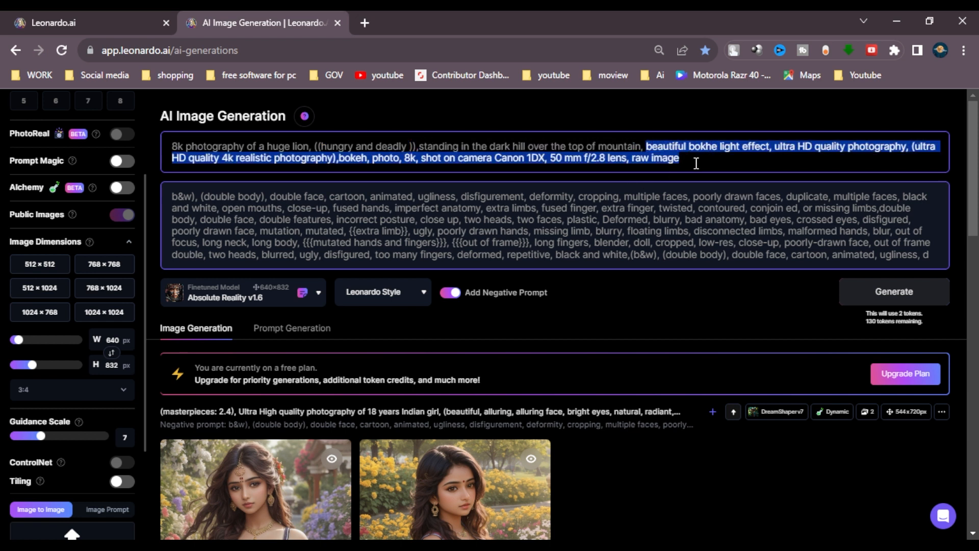
click(245, 156)
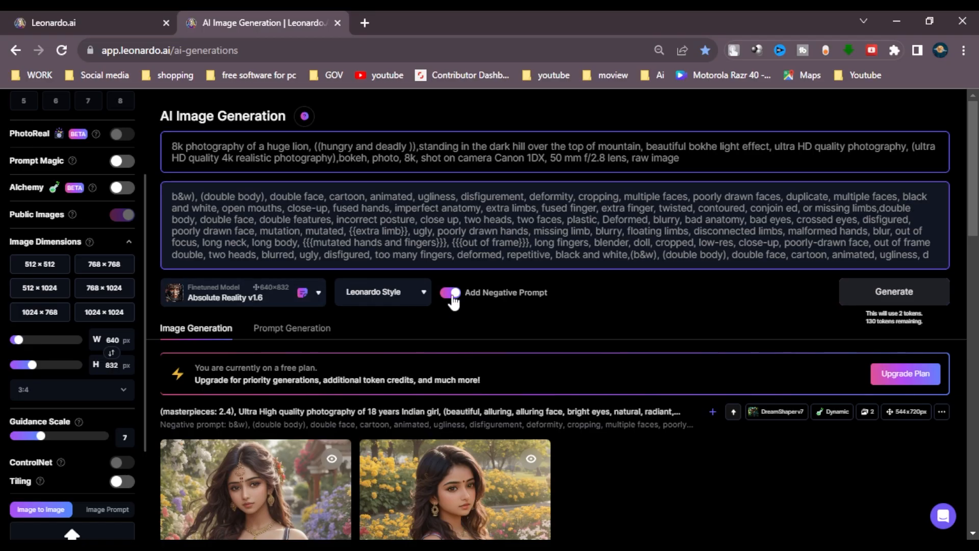
drag(174, 193, 574, 254)
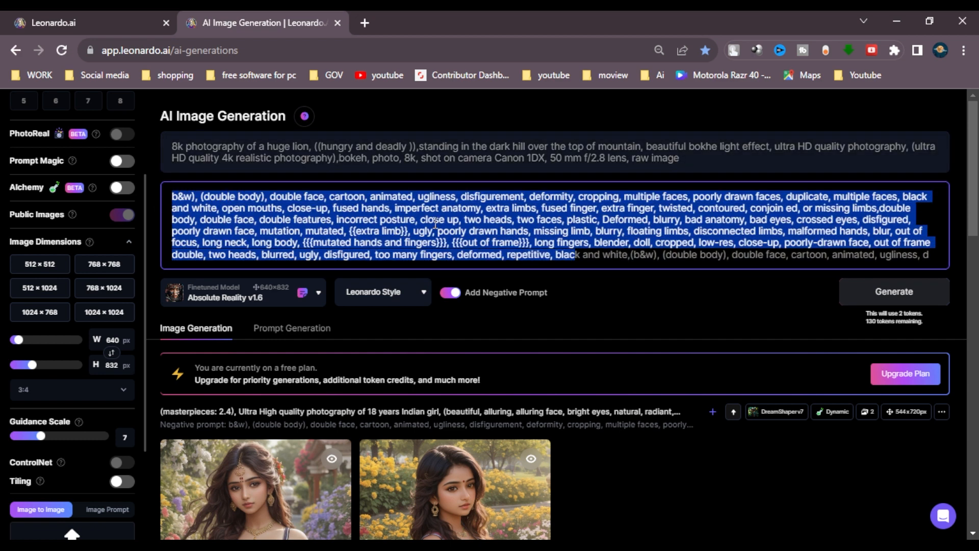
click(435, 222)
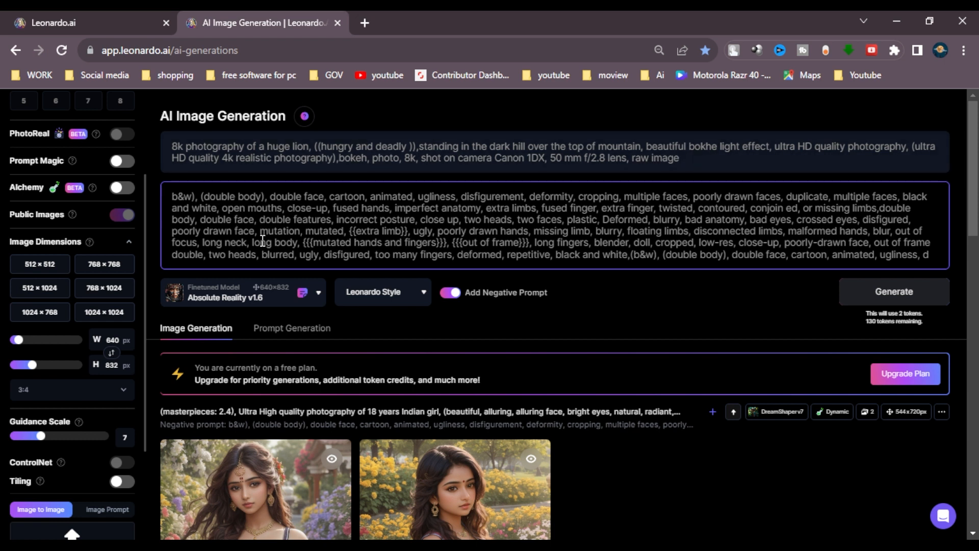
Generate two lion images with Absolute Reality v1.6, Leonardo Style and the existing negative prompt
scroll(72, 273, up, 3)
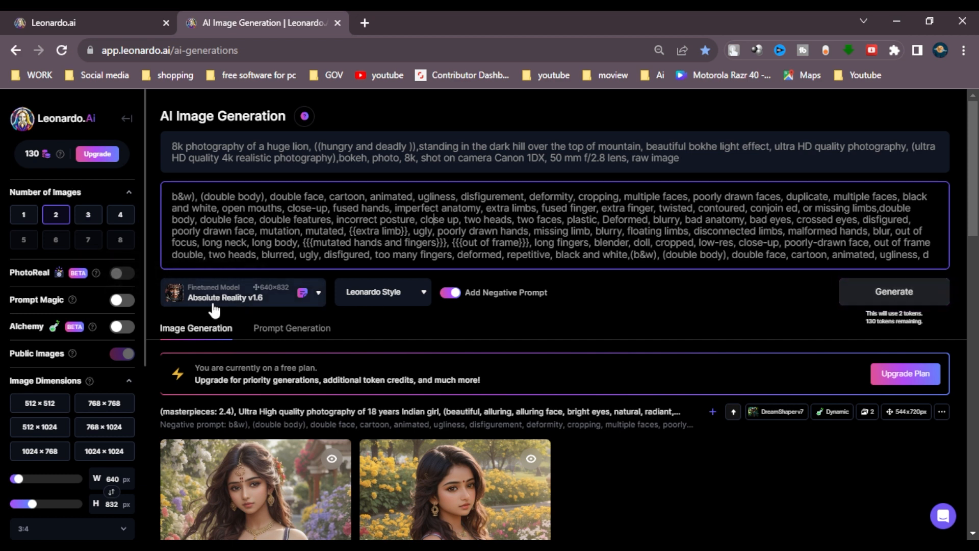
click(885, 293)
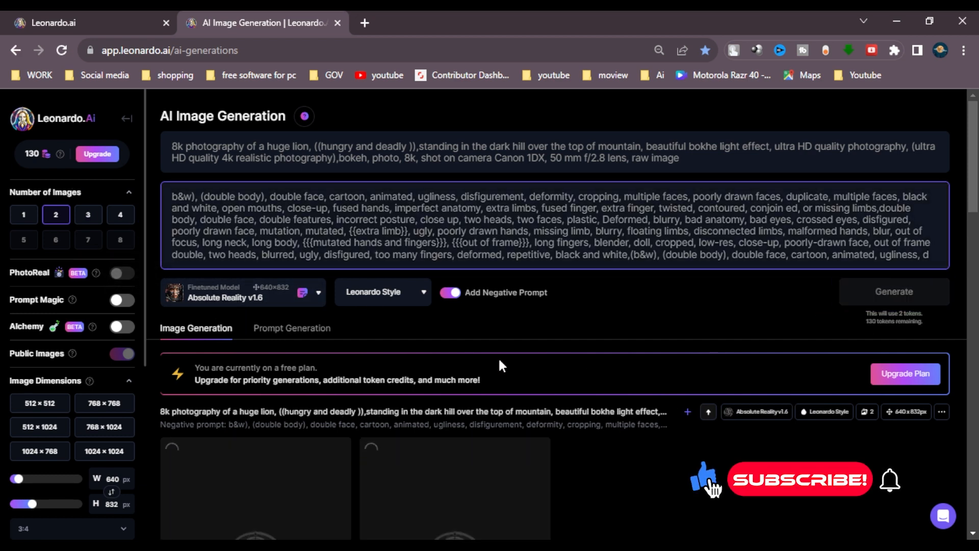
scroll(482, 356, down, 3)
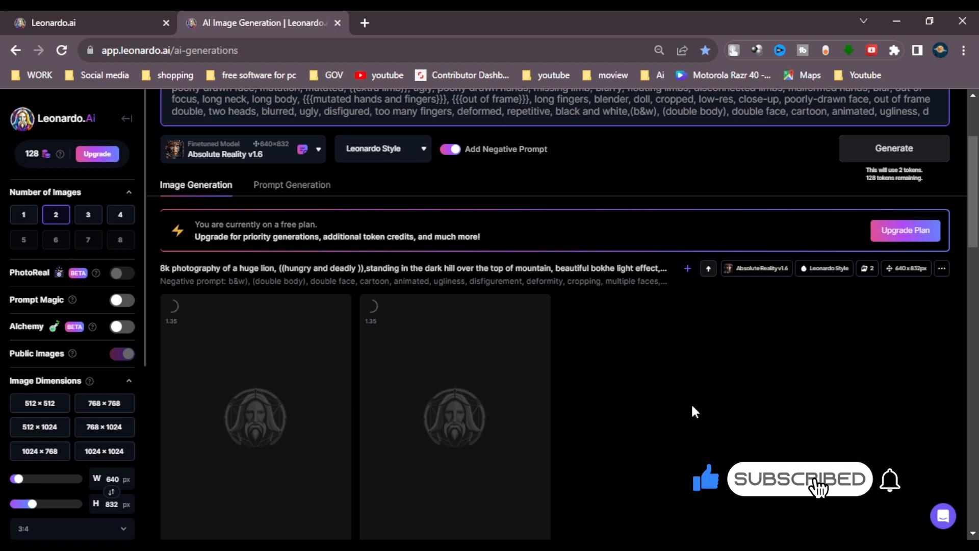
scroll(692, 408, down, 2)
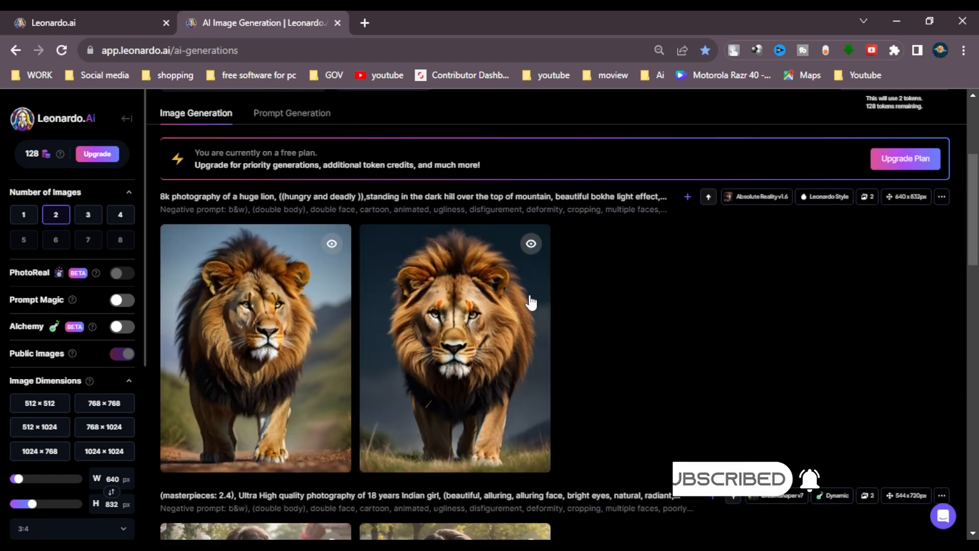
Examine both generated lion images enlarged, checking the face, eyes, mane and background detail
click(215, 330)
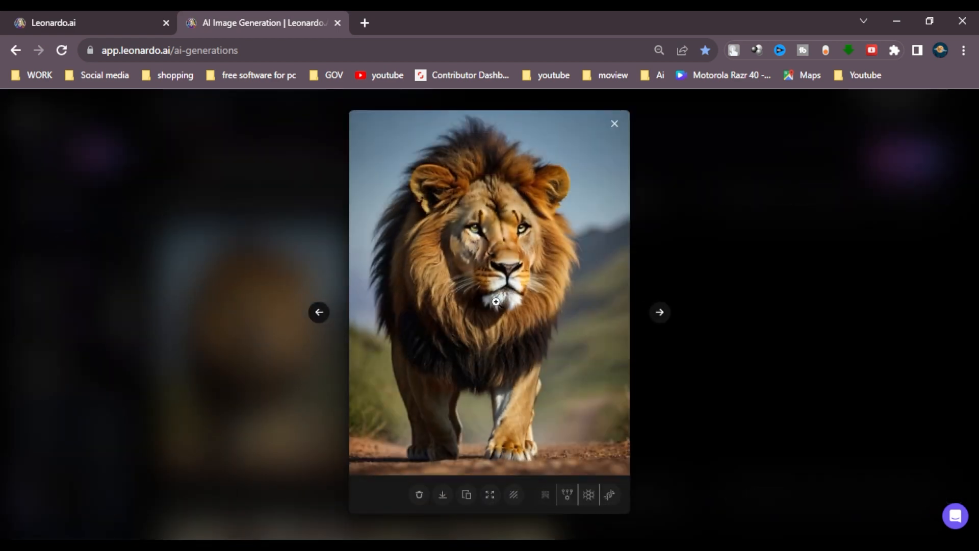
click(493, 224)
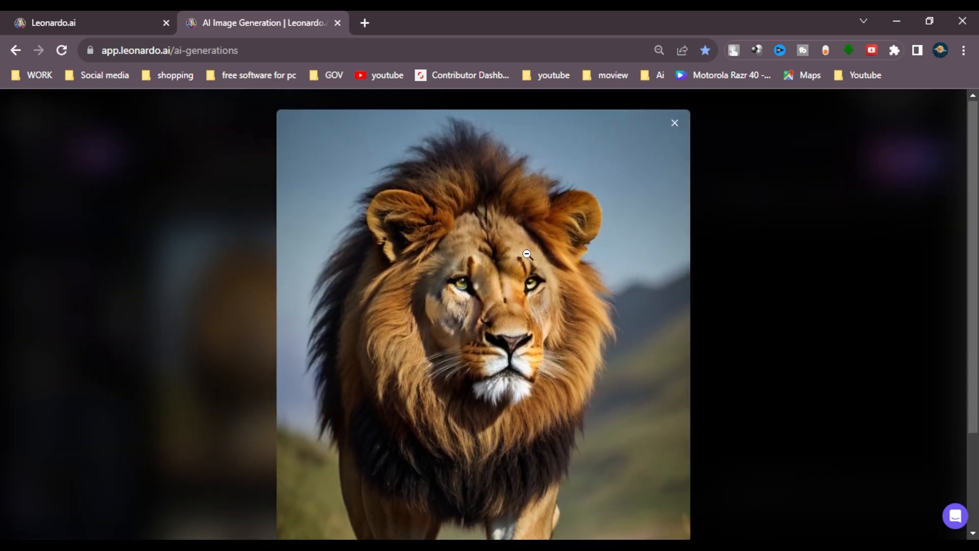
click(592, 324)
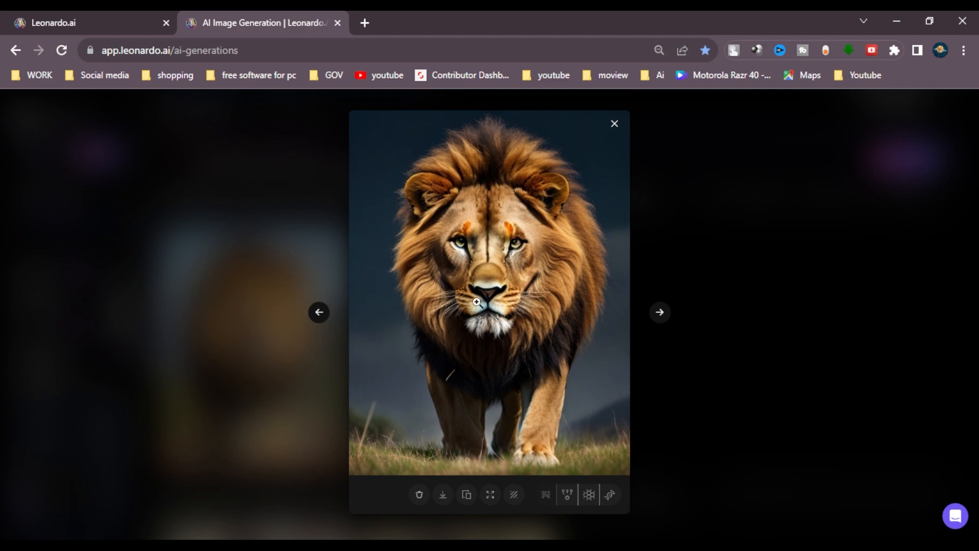
click(769, 251)
click(285, 349)
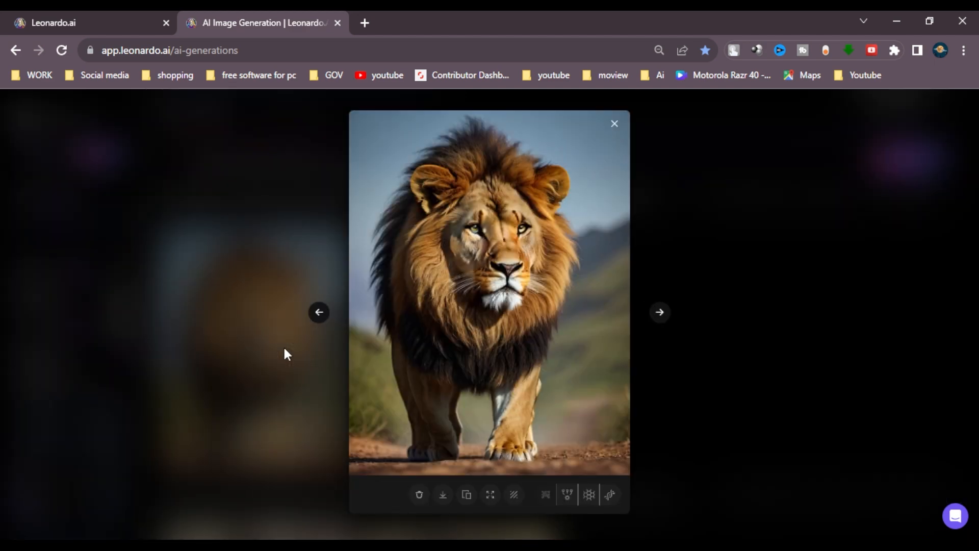
click(690, 257)
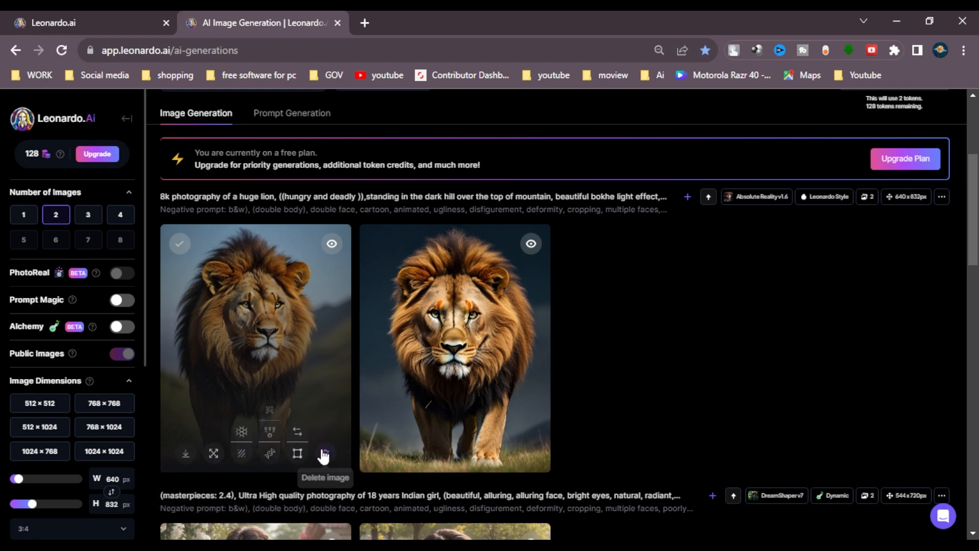
click(296, 335)
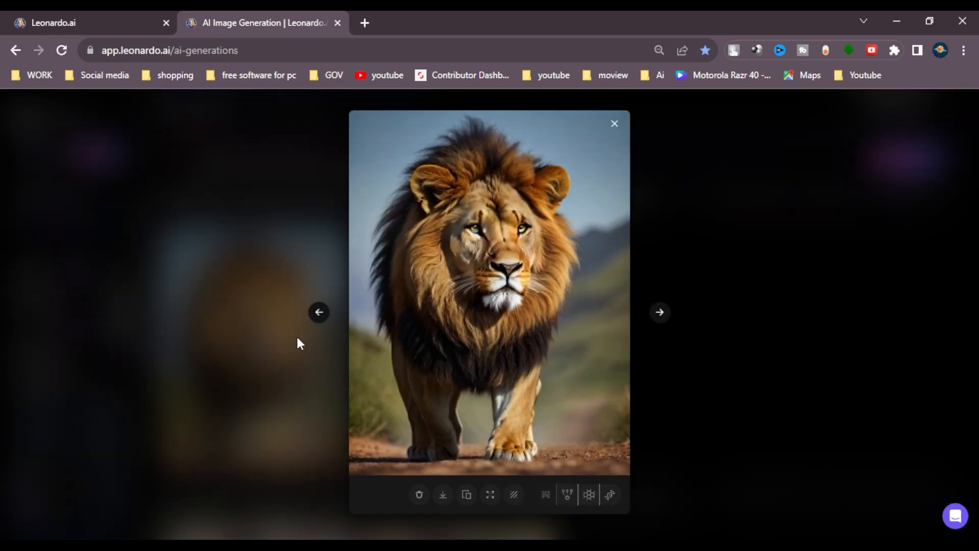
click(491, 222)
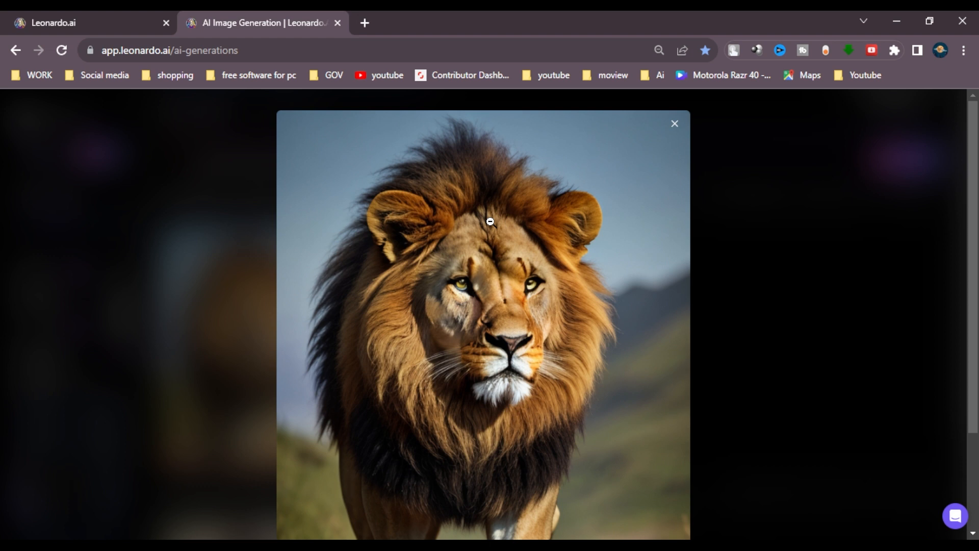
click(490, 222)
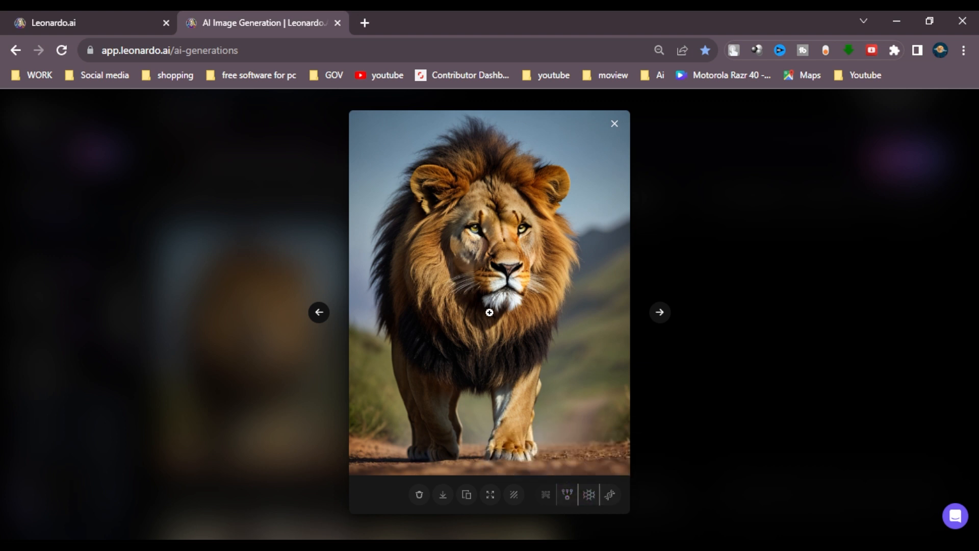
Create an alternate upscaled version of the first lion image, then open its original and upscaled versions in separate browser tabs
click(566, 500)
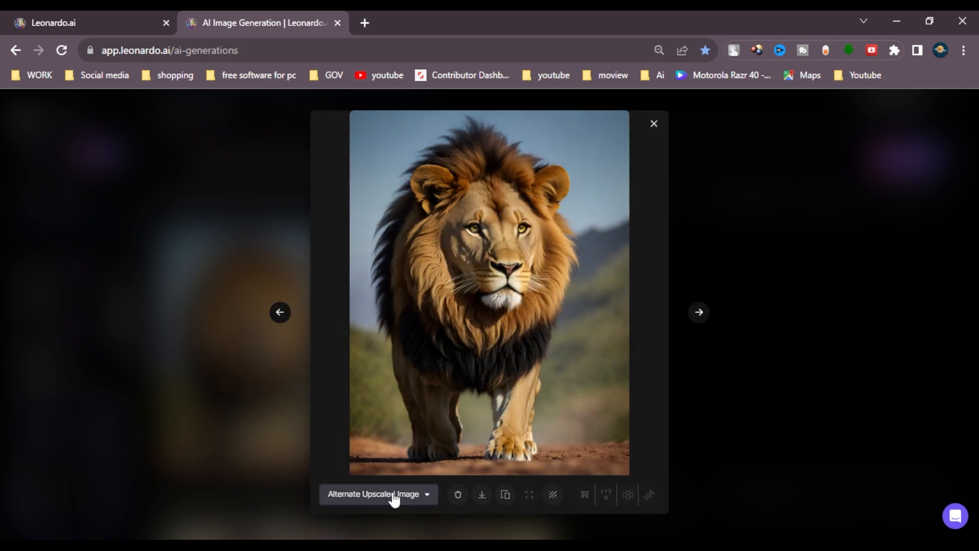
click(394, 499)
click(384, 457)
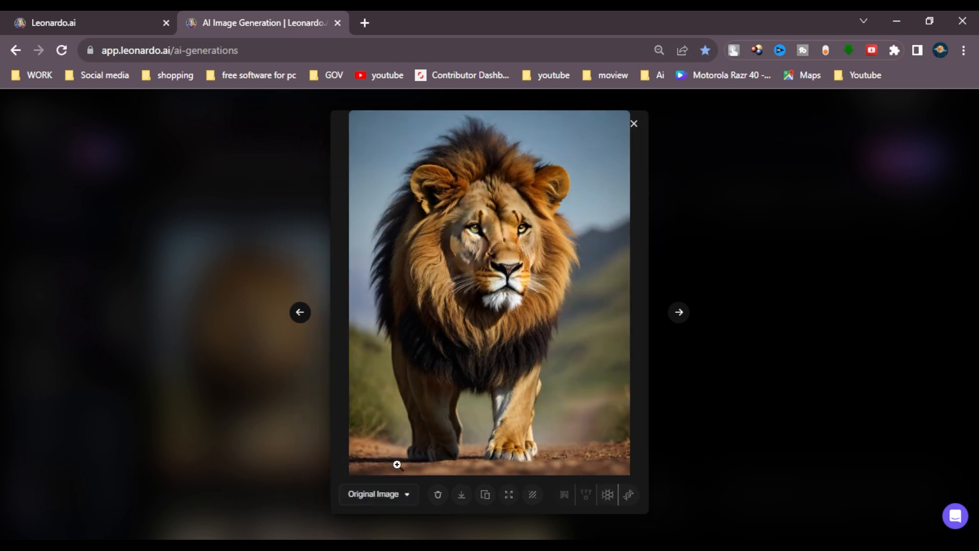
click(447, 295)
middle_click(476, 302)
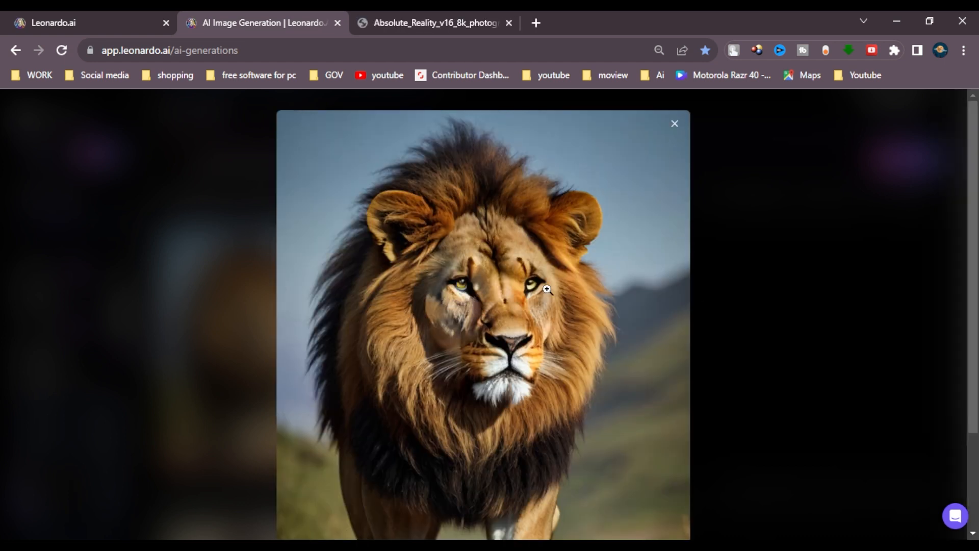
click(546, 289)
click(377, 494)
click(383, 474)
click(506, 315)
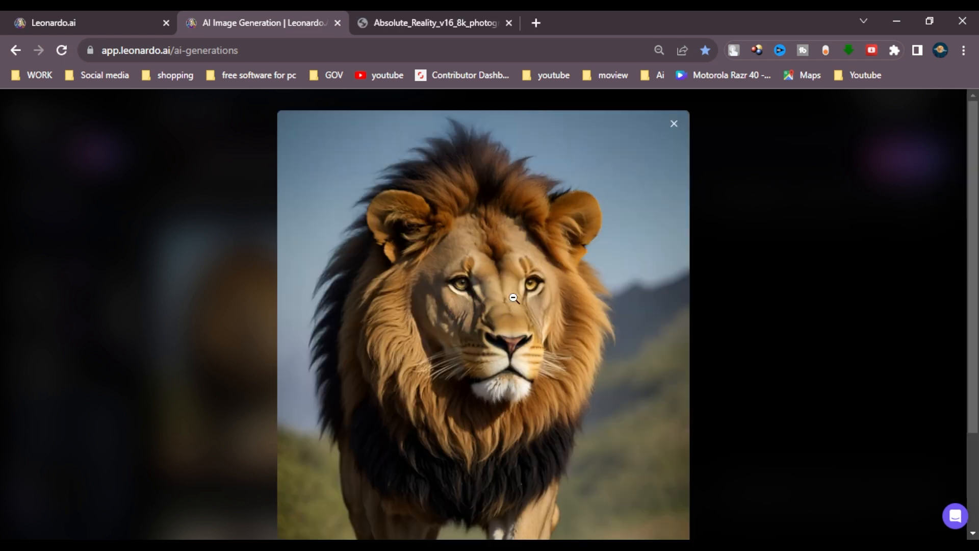
middle_click(514, 298)
Compare fur, face and whisker detail between the original and alternate upscaled lion images at full size
click(502, 21)
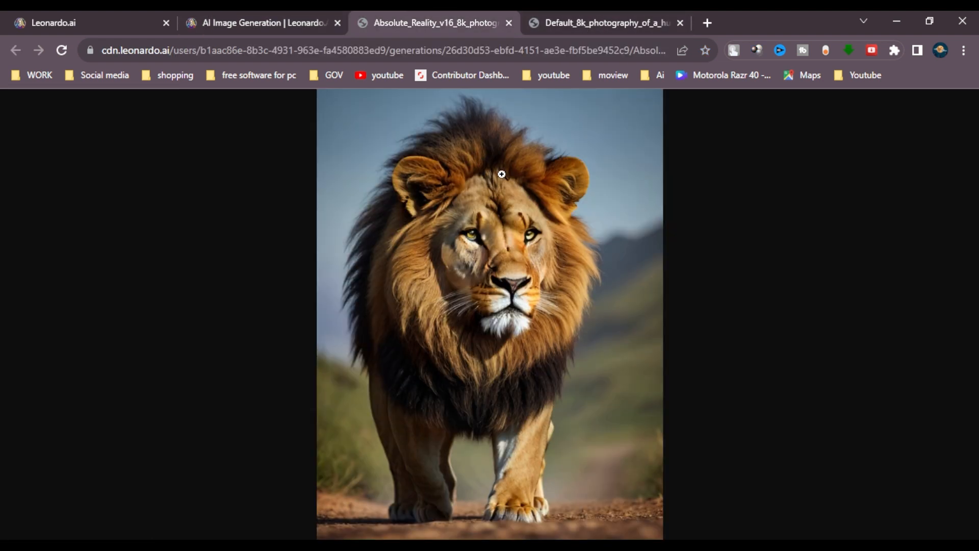
click(490, 191)
click(482, 198)
click(481, 205)
scroll(499, 236, down, 3)
key(ctrl+Tab)
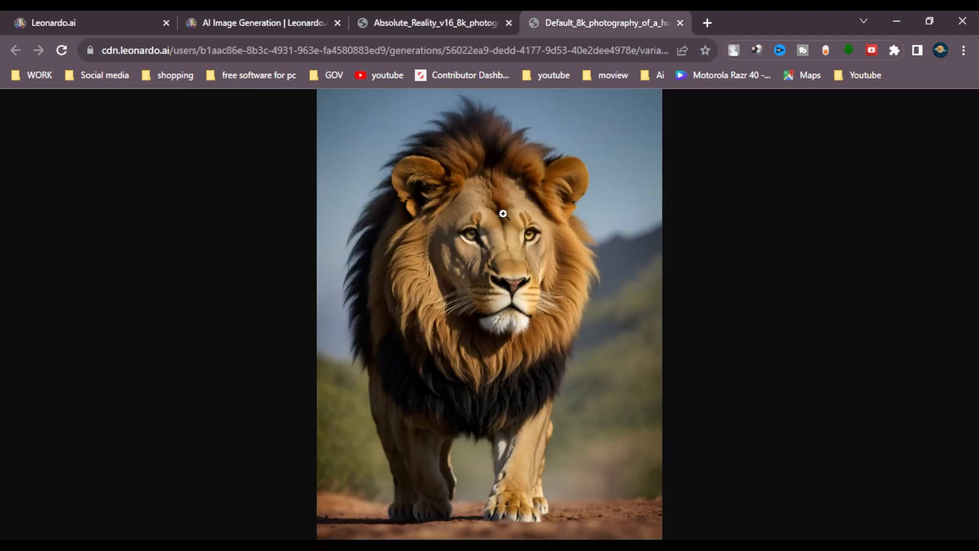
click(503, 214)
scroll(486, 245, down, 8)
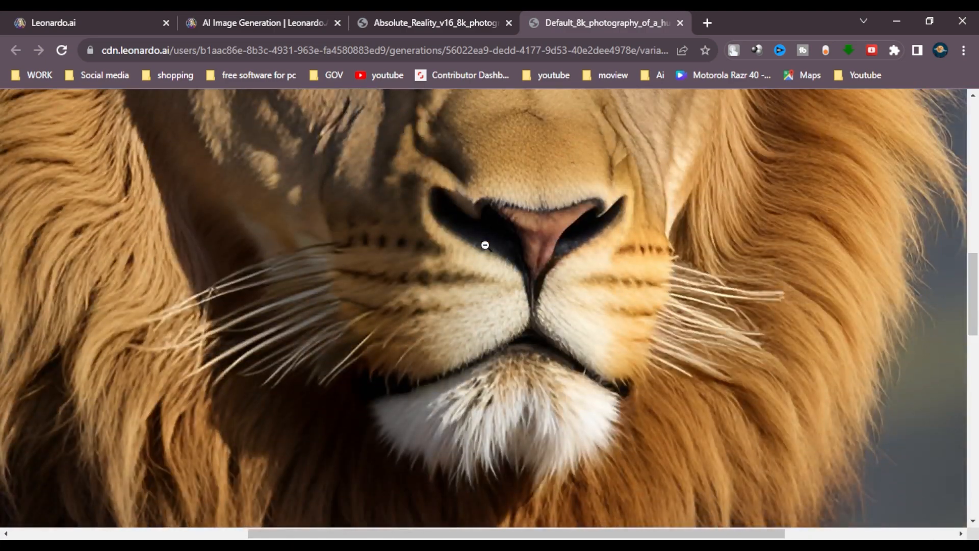
click(487, 243)
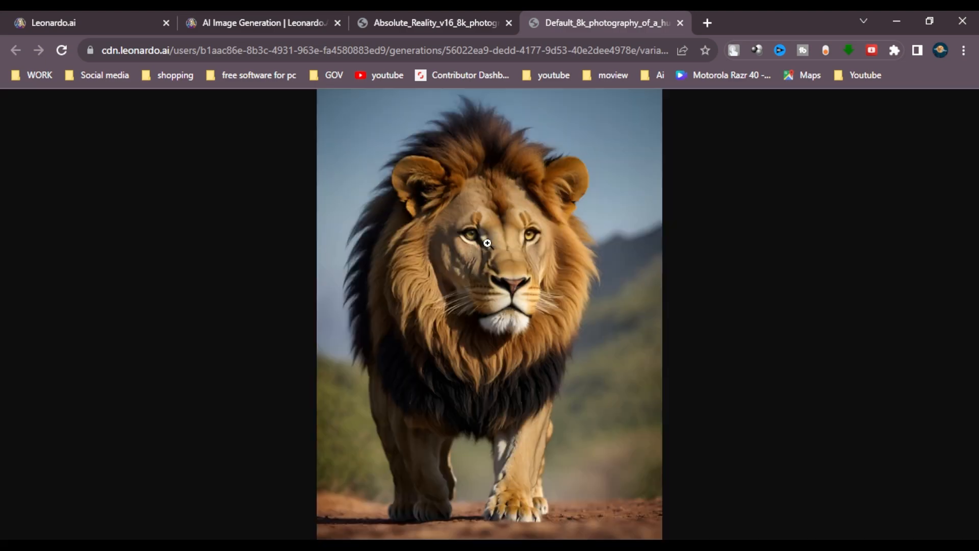
click(474, 209)
key(ctrl+shift+Tab)
key(ctrl+shift+Tab)
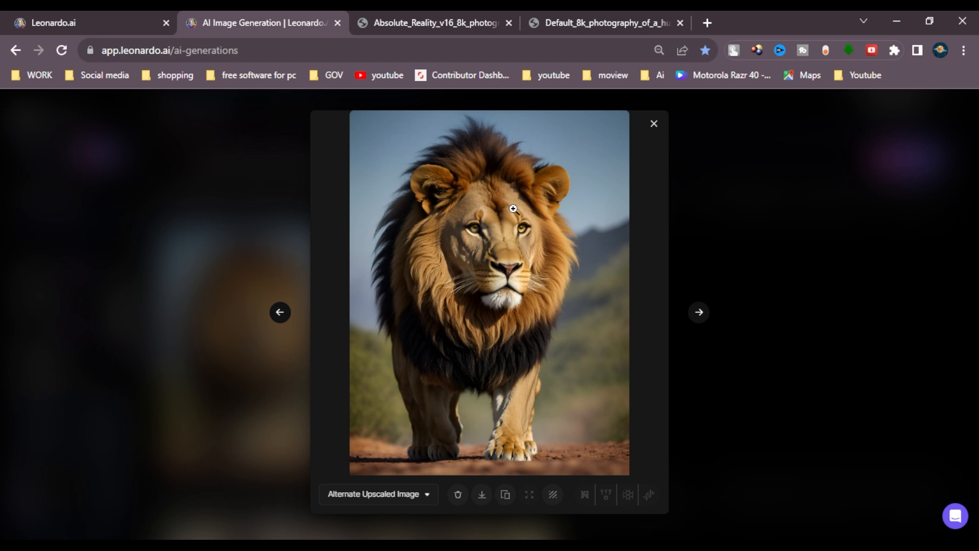
click(736, 186)
Switch the finetuned model to Leonardo Diffusion and replace the prompt with an ultra high quality photography description of Iron Man in military armor destroying New York city
scroll(638, 275, down, 1)
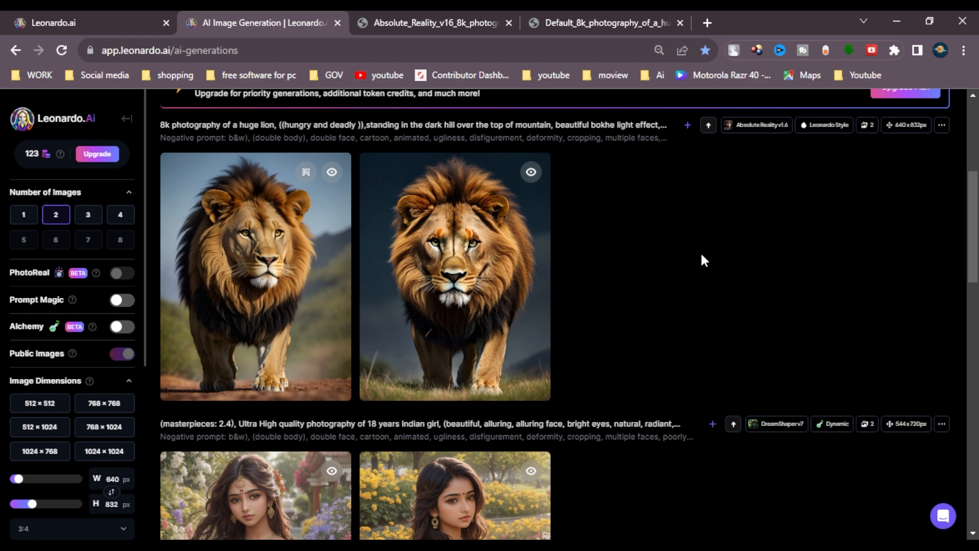
scroll(702, 255, up, 4)
click(230, 295)
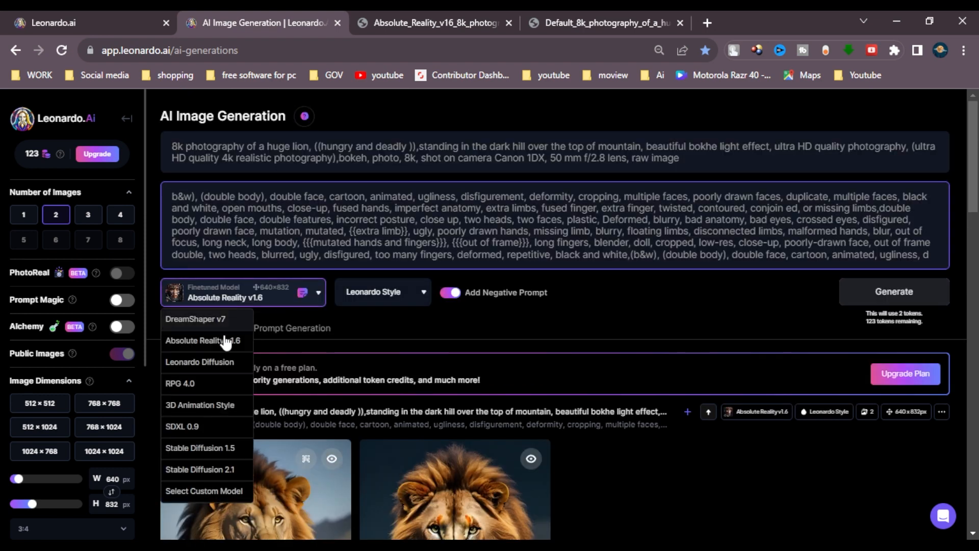
click(203, 363)
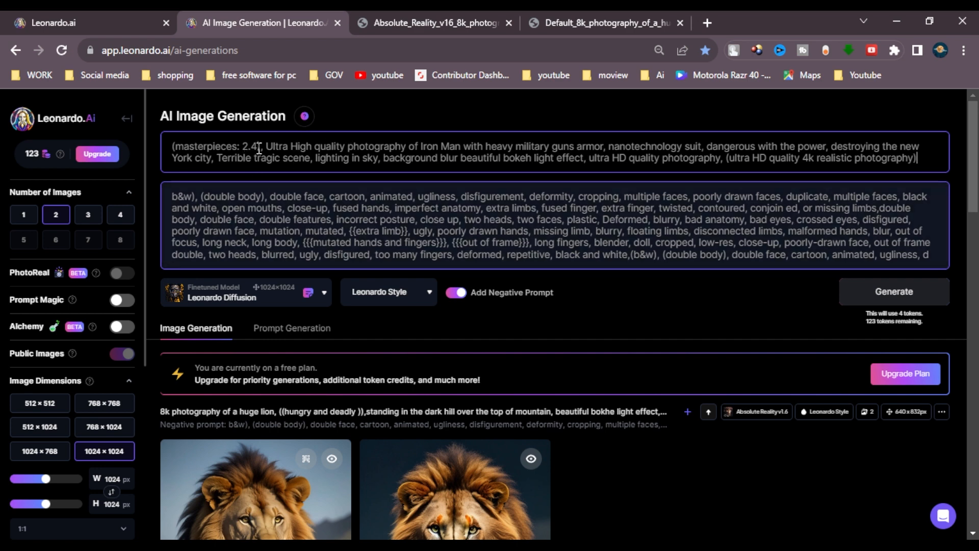
Review the Iron Man prompt's wording for armor, nanotechnology suit, city destruction, background blur, bokeh and photo quality
scroll(247, 378, down, 8)
scroll(301, 400, up, 8)
scroll(322, 395, up, 1)
drag(419, 146, 702, 147)
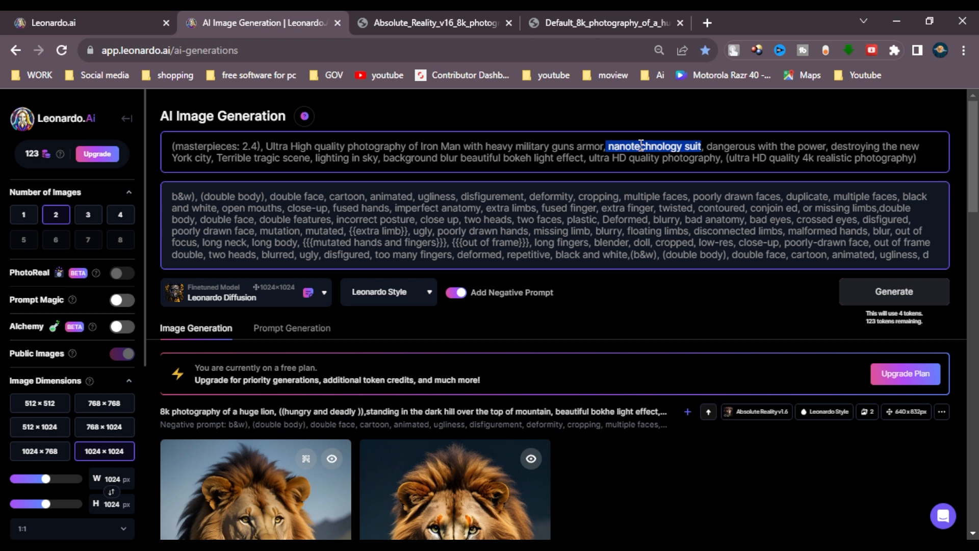
drag(706, 145, 831, 146)
drag(706, 145, 211, 158)
click(190, 157)
drag(383, 157, 923, 158)
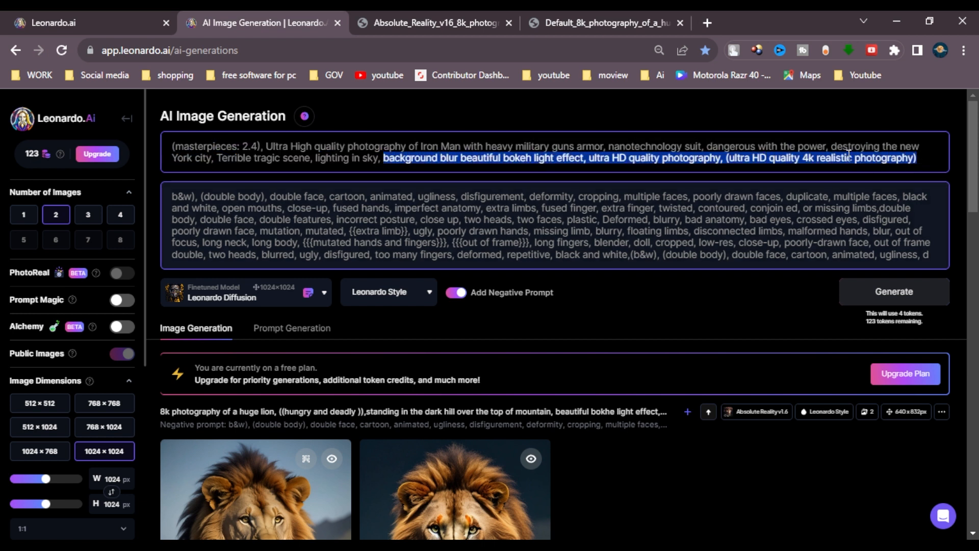
click(456, 146)
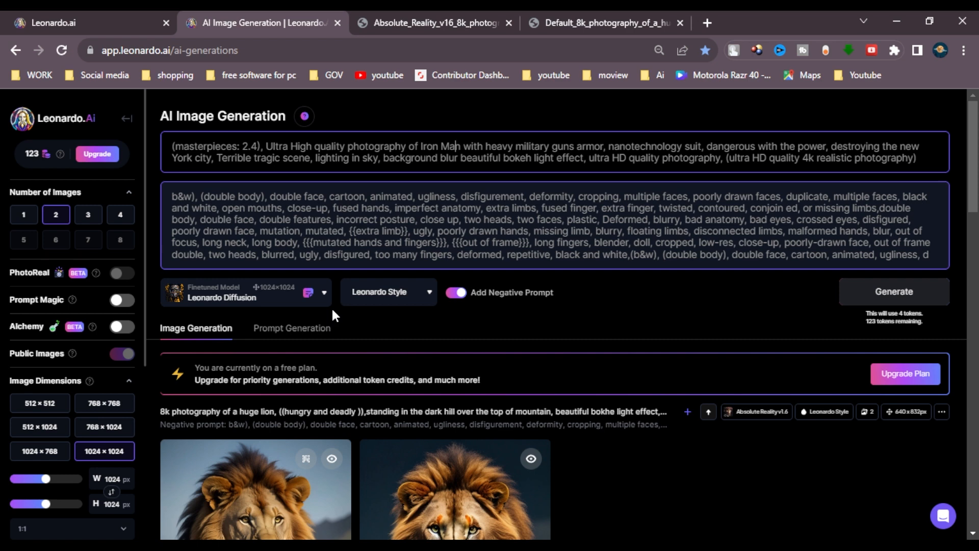
Generate two 1024 × 1024 Iron Man images with Leonardo Diffusion, Leonardo Style and the existing negative prompt
scroll(332, 312, down, 1)
click(896, 225)
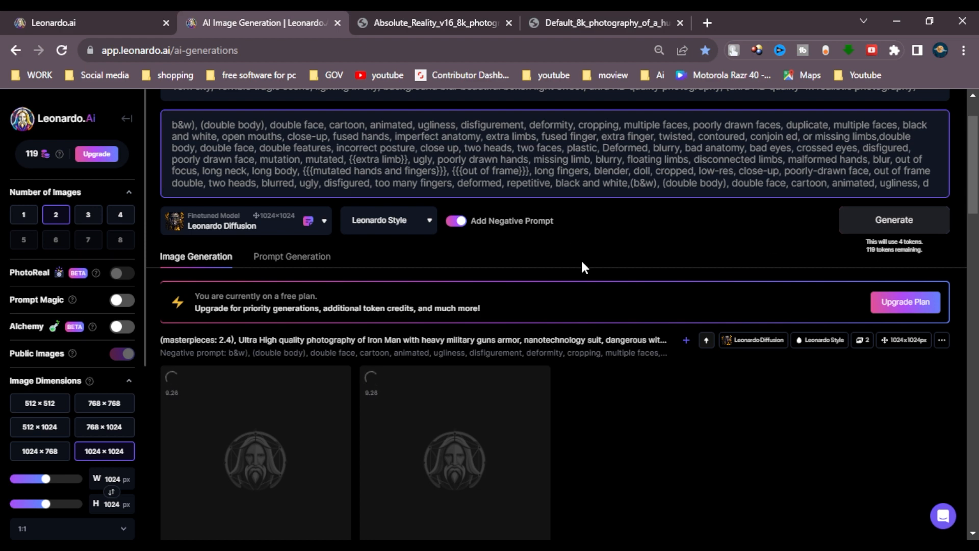
scroll(581, 258, down, 3)
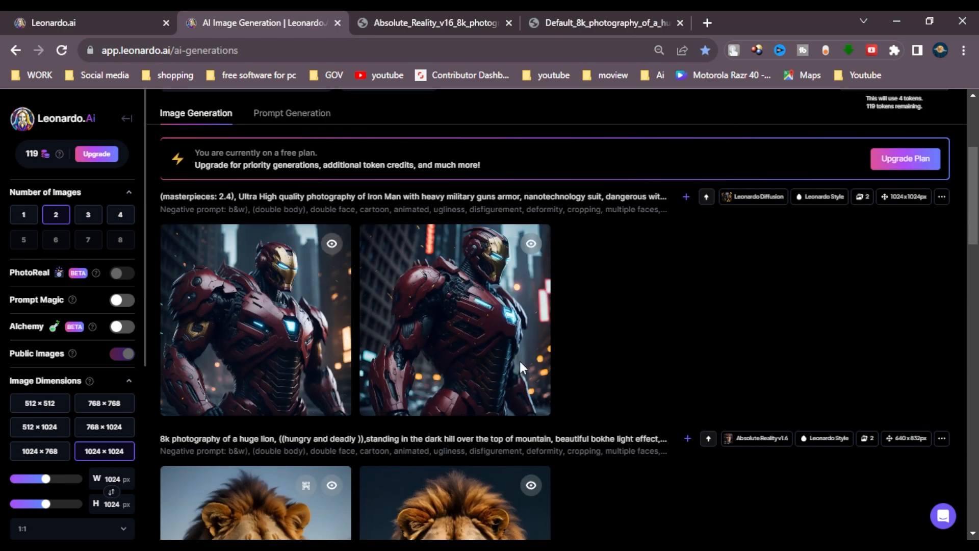
Examine both generated Iron Man images enlarged, checking the helmet, armor and city background
click(275, 295)
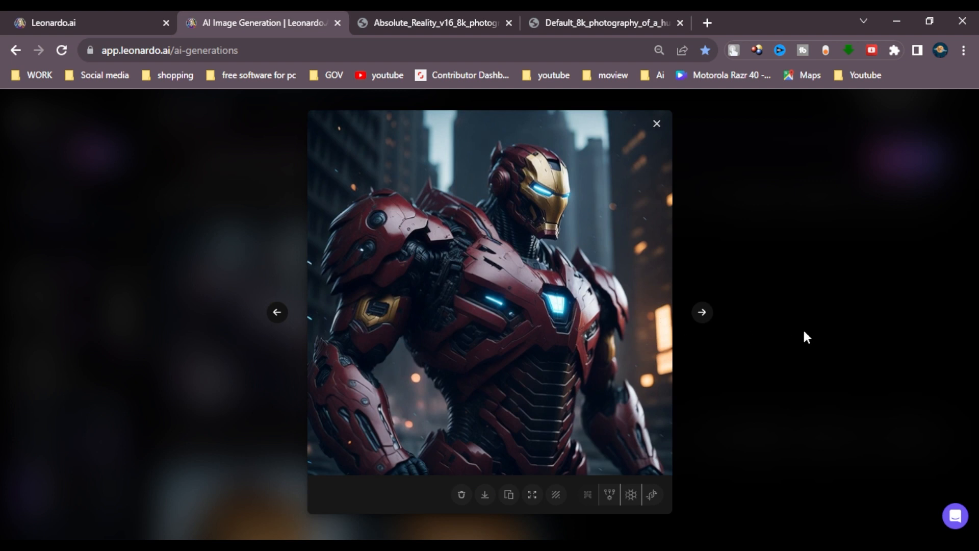
click(544, 256)
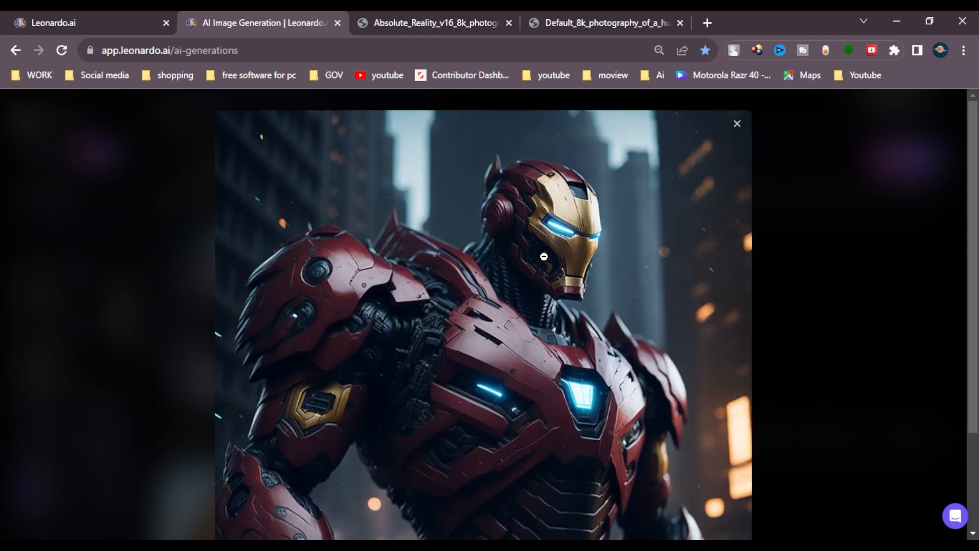
click(545, 256)
click(705, 317)
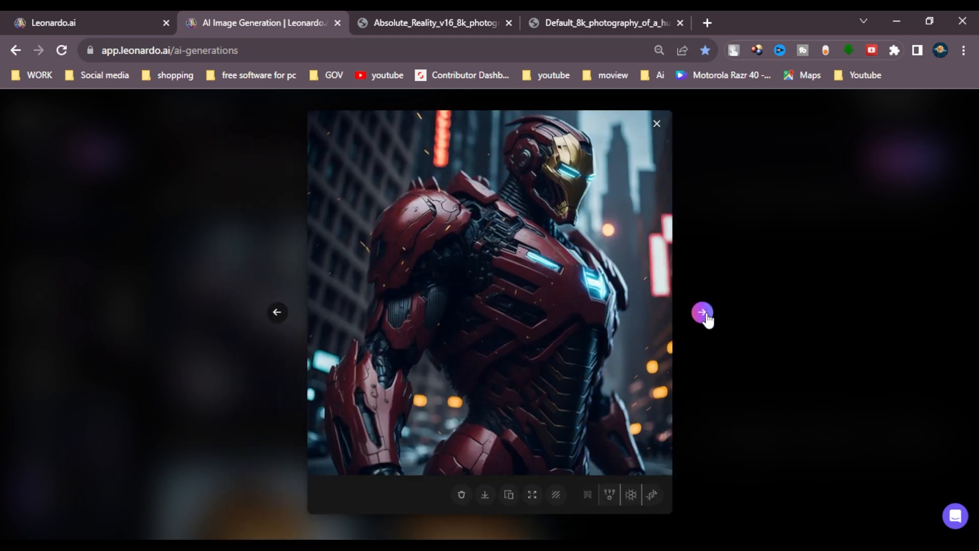
click(731, 225)
Create an alternate upscaled version of the first Iron Man image, then open its original and upscaled versions in separate browser tabs
click(275, 289)
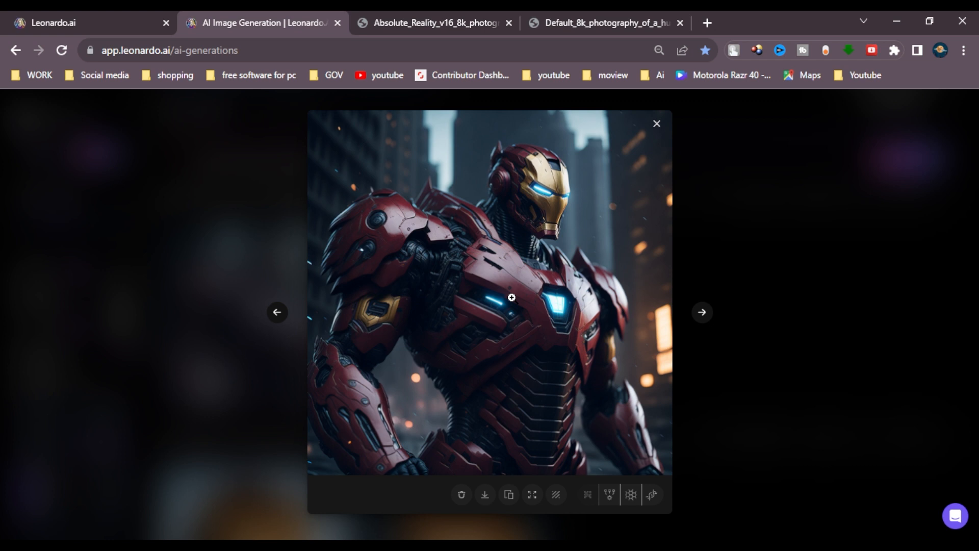
click(614, 498)
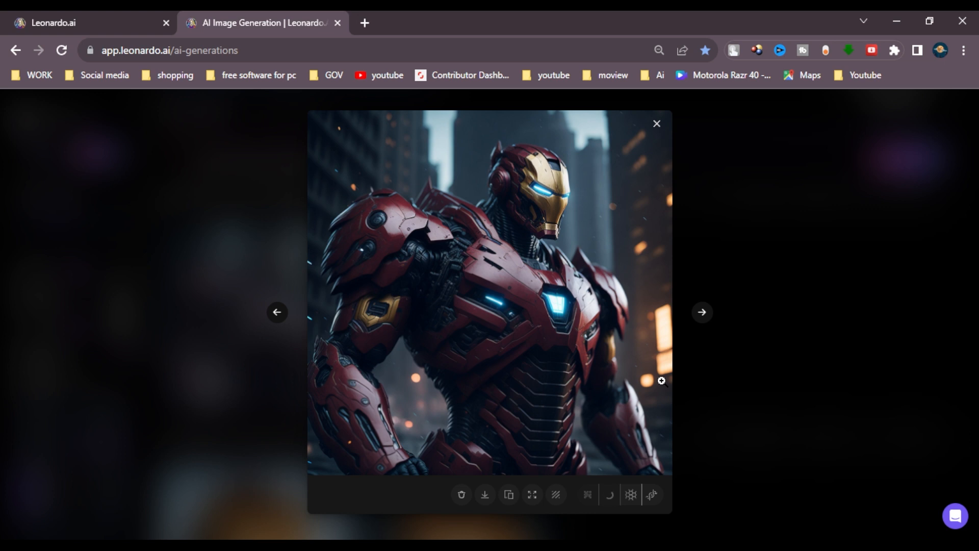
click(378, 494)
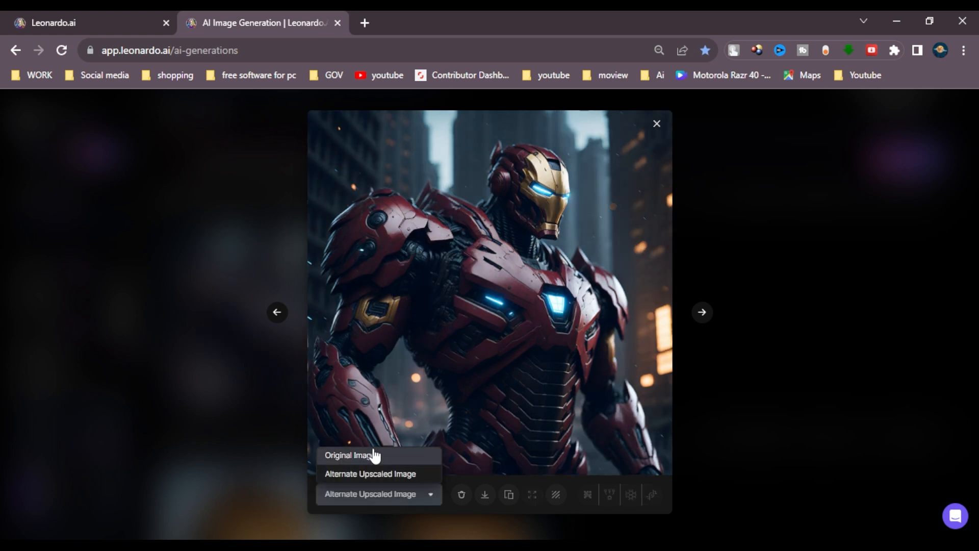
click(375, 455)
click(450, 243)
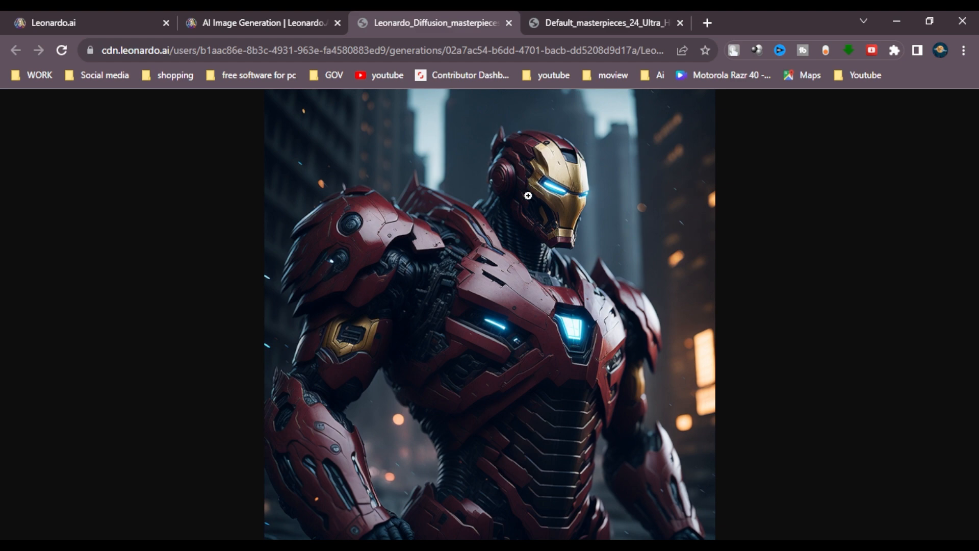
Compare helmet and armor detail between the original and alternate upscaled Iron Man images at full size
click(538, 236)
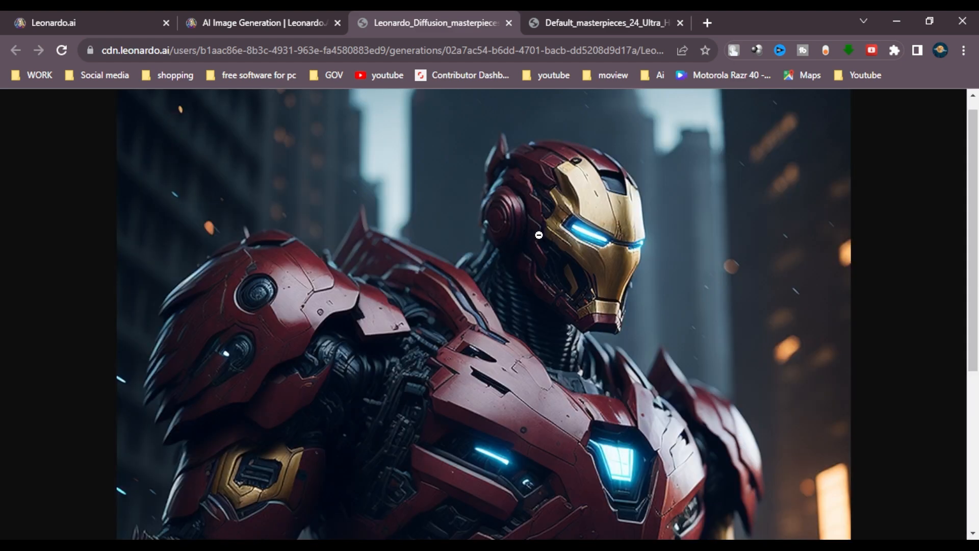
scroll(539, 235, down, 3)
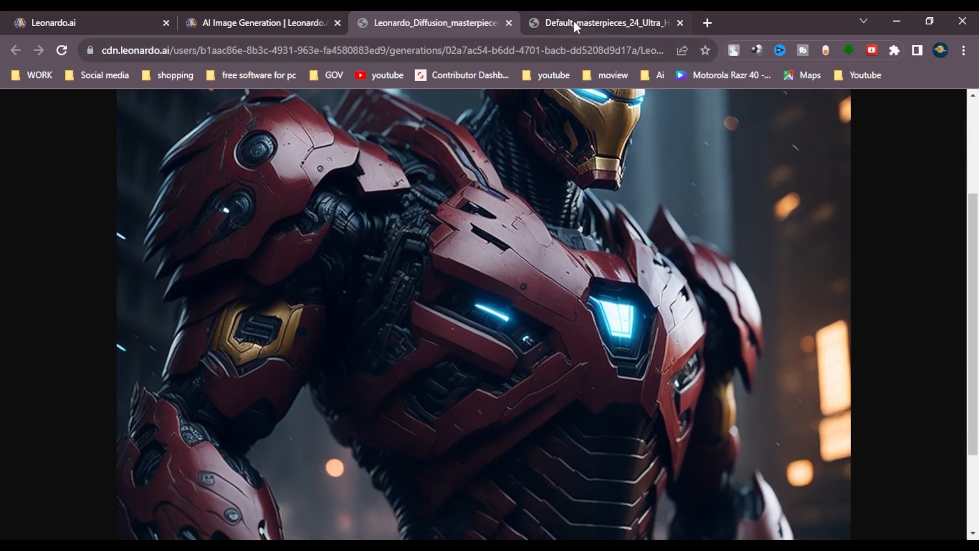
click(574, 21)
click(506, 243)
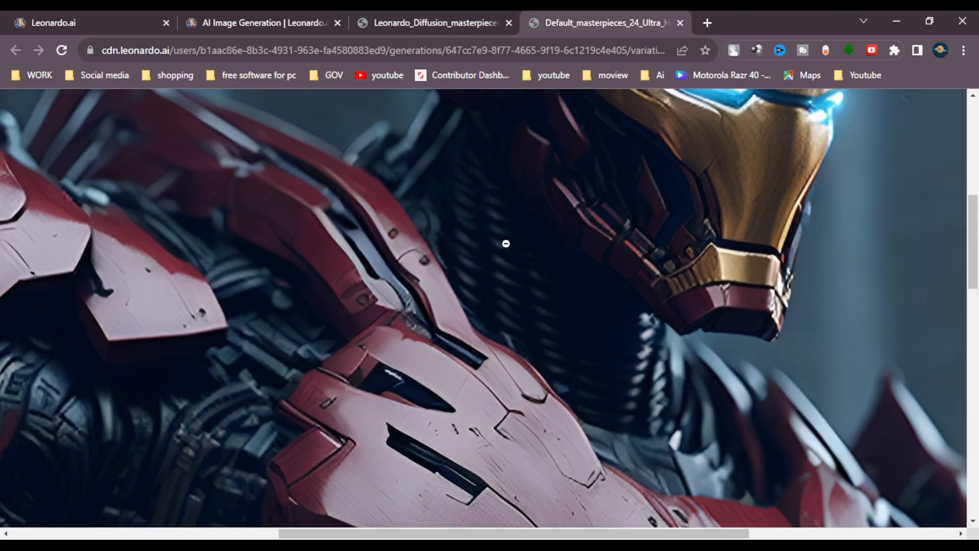
Check the Iron Man faceplate and chest armor once more in the original and upscaled versions, and close both image tabs
scroll(506, 243, up, 3)
click(448, 20)
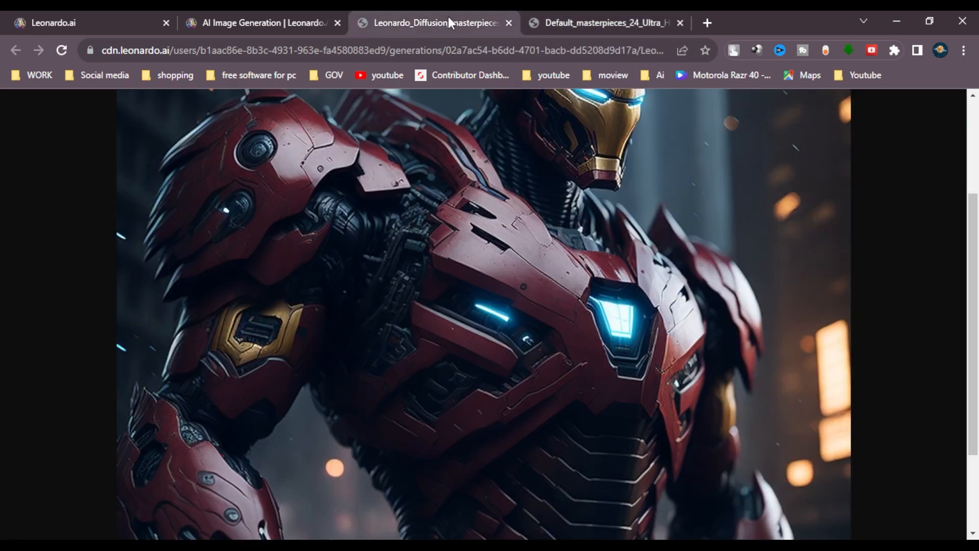
click(582, 165)
key(ctrl+Tab)
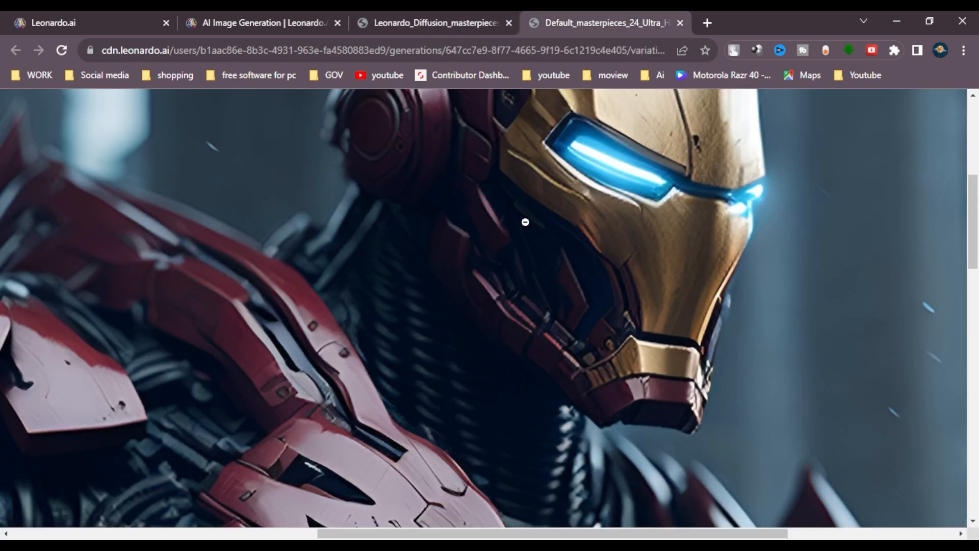
click(517, 294)
click(450, 24)
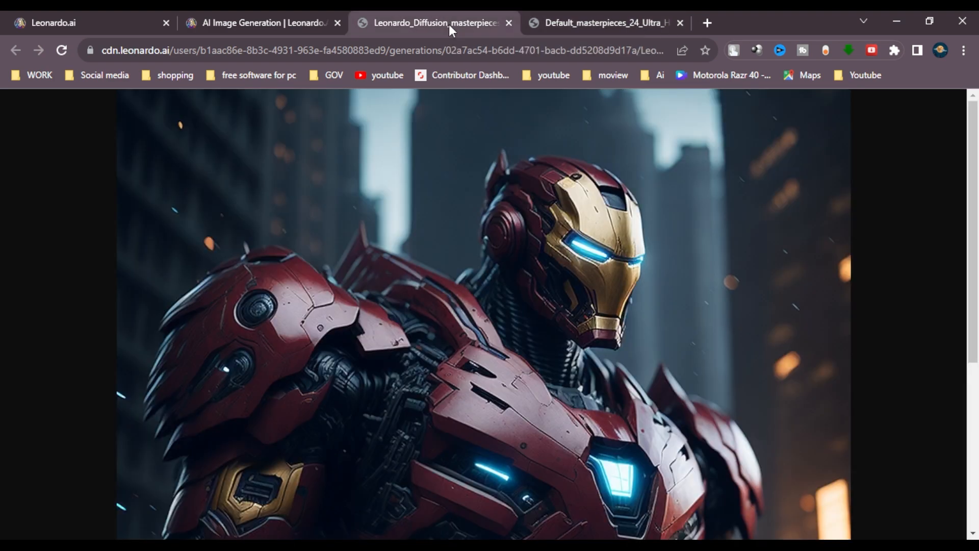
click(509, 22)
click(509, 22)
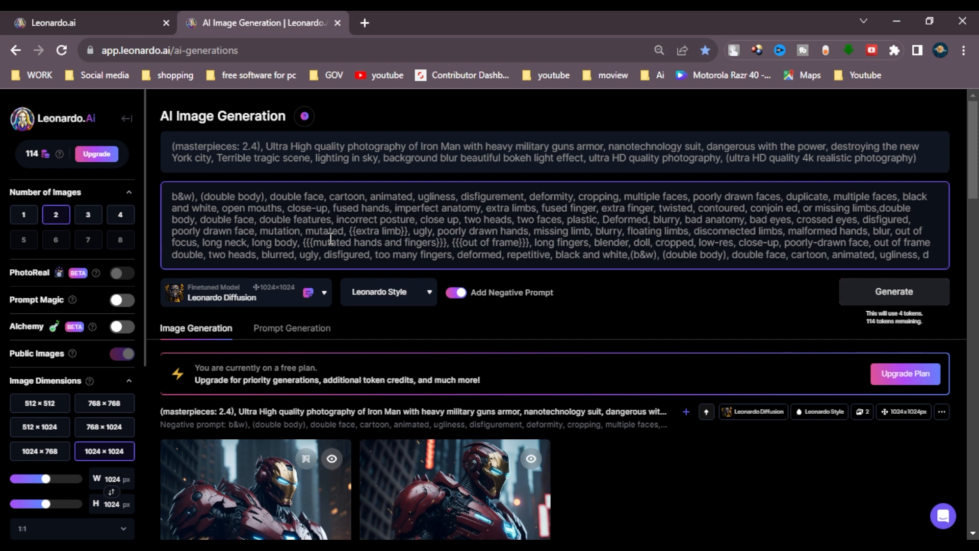
Examine the weighted keyword "(masterpieces: 2.4)" and the closing "(ultra HD quality 4k realistic photography)" phrase in the Iron Man prompt
click(265, 147)
drag(265, 146, 166, 145)
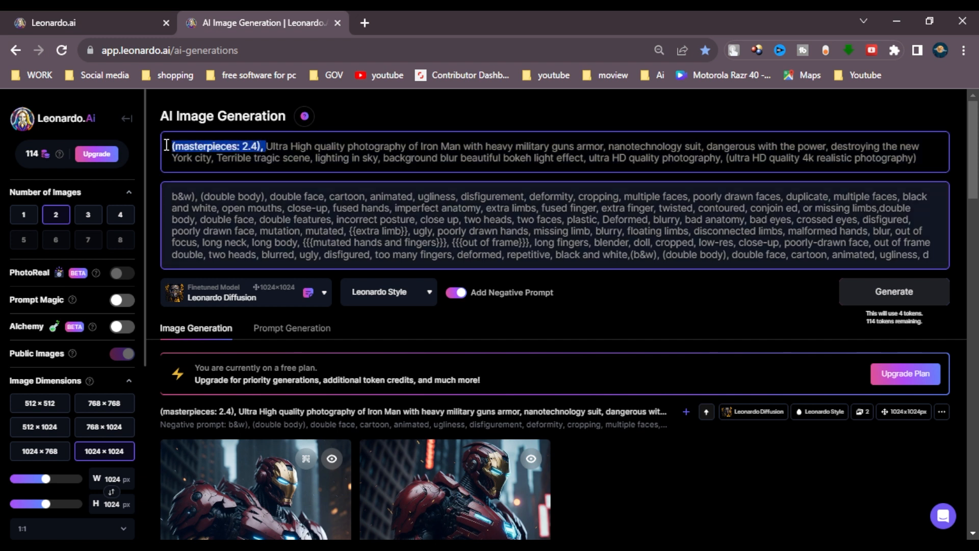
click(281, 154)
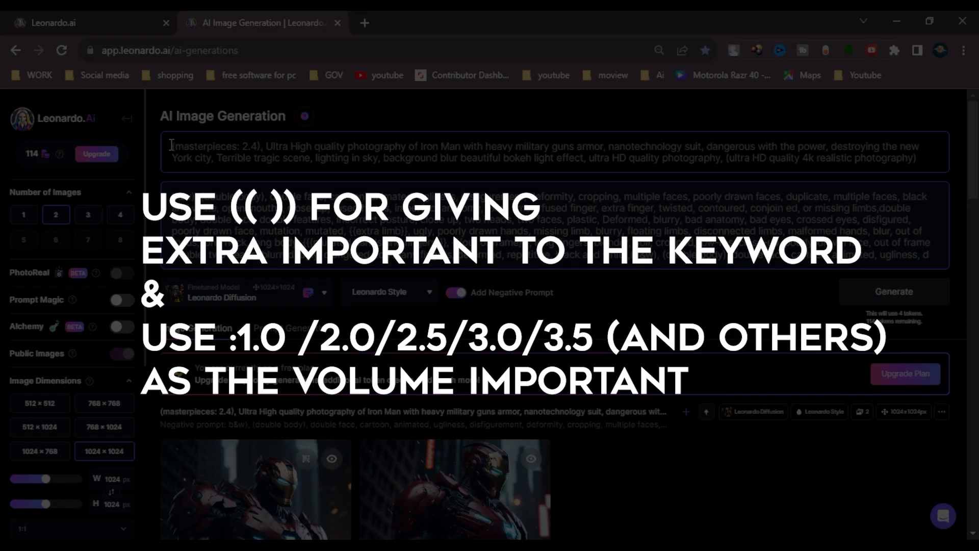
drag(172, 146, 260, 146)
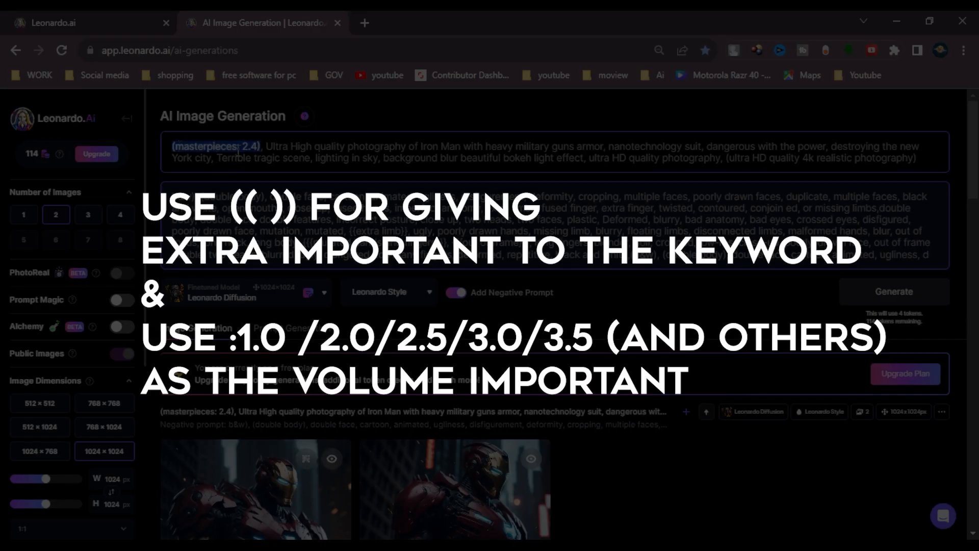
click(240, 155)
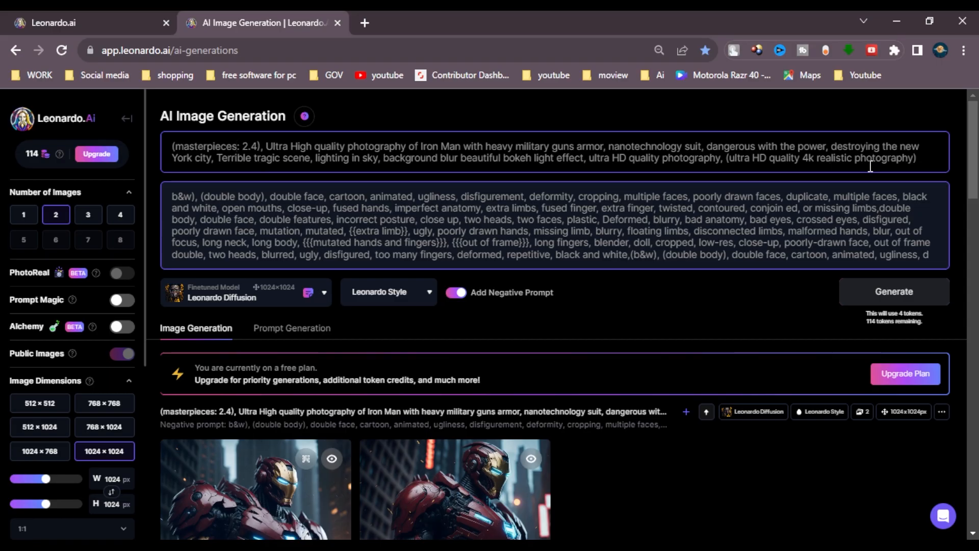
drag(920, 159, 575, 173)
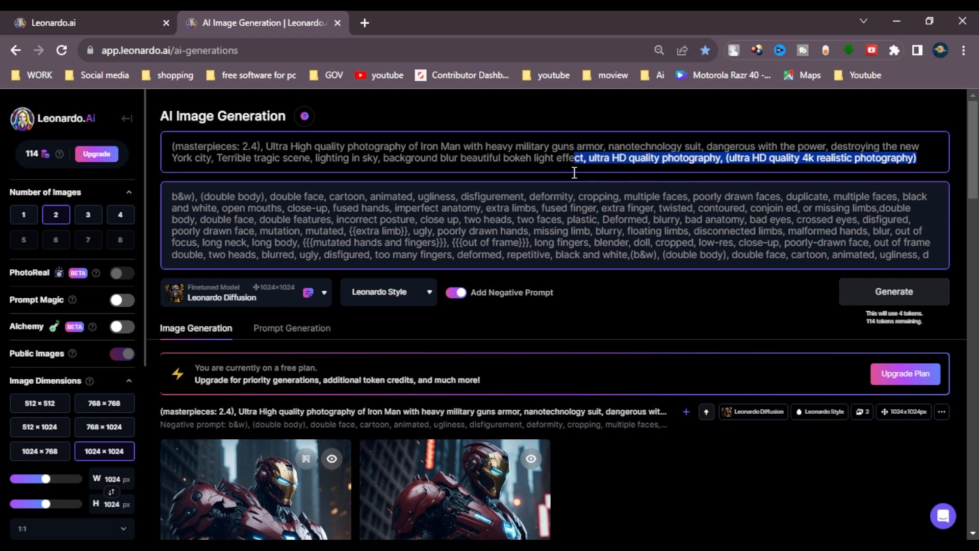
click(594, 159)
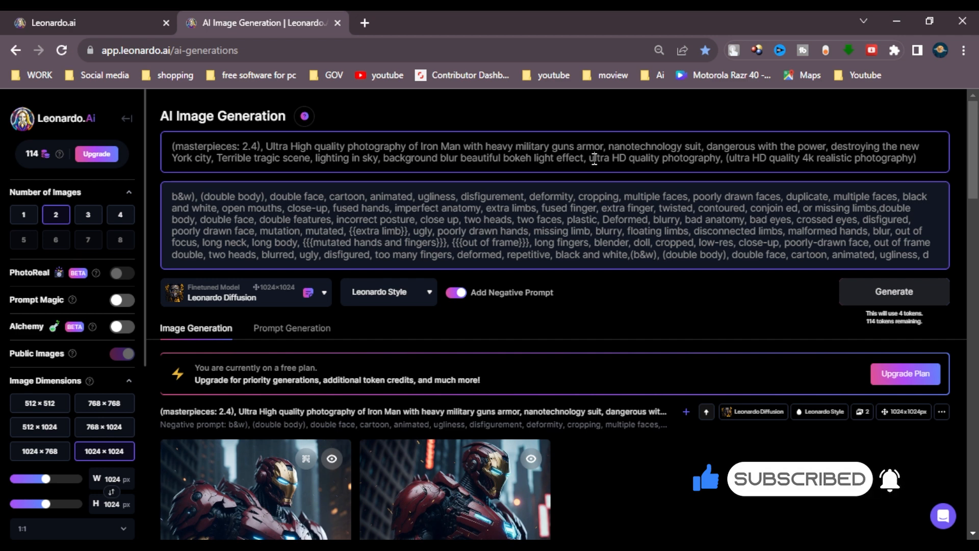
Browse the community gallery on the Home page and open the "Metal maden male chaos warrior" image to read its prompt details
scroll(594, 160, down, 3)
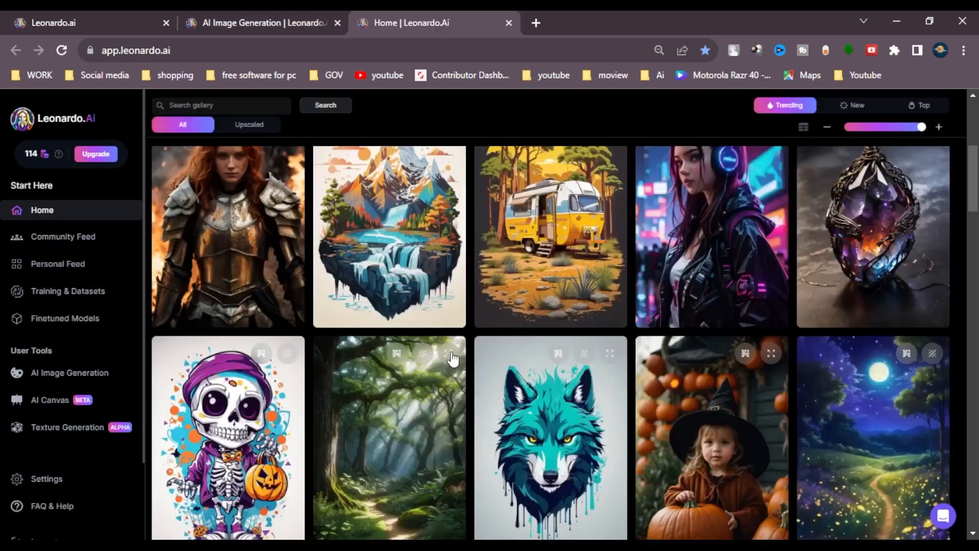
scroll(699, 328, down, 10)
scroll(718, 348, down, 7)
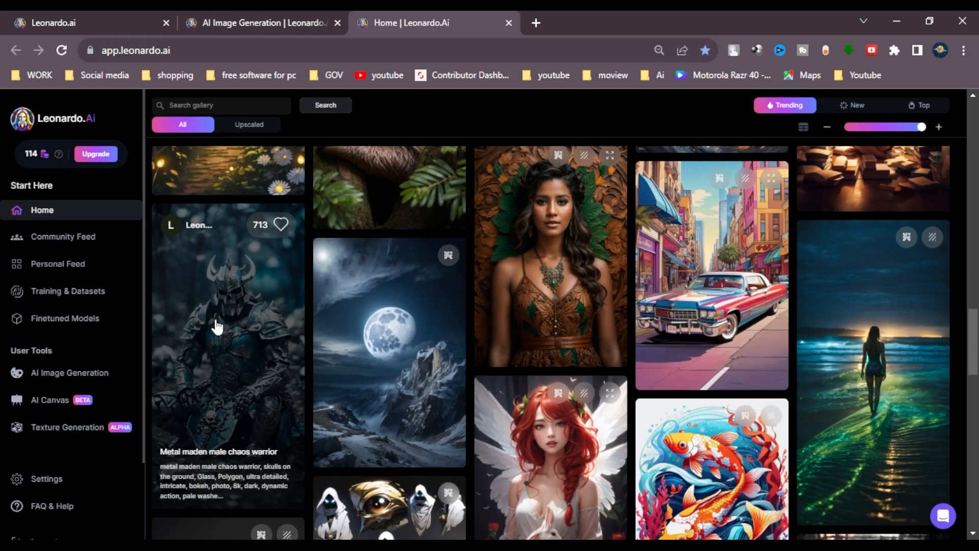
click(215, 324)
key(Escape)
click(234, 324)
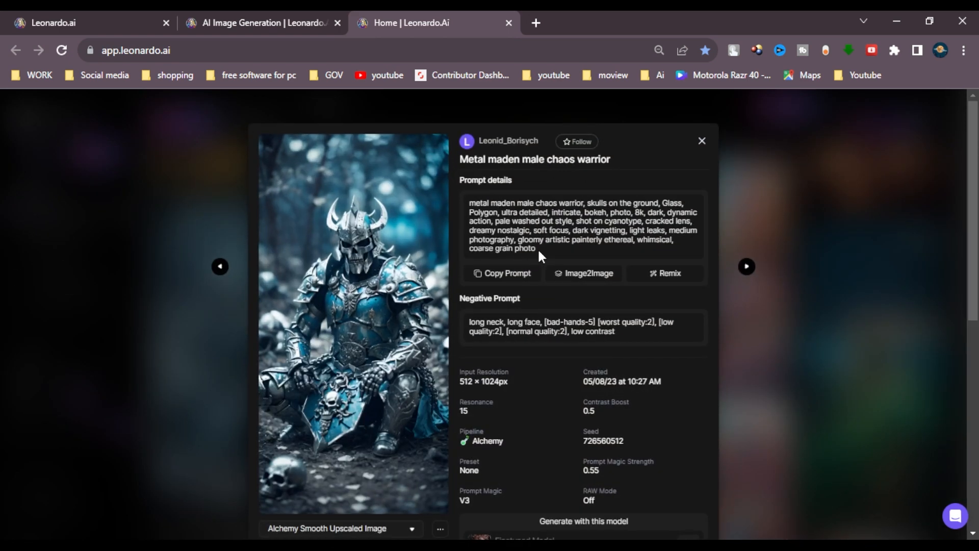
drag(538, 248, 468, 203)
Return to the AI Image Generation page and replace "Iron Man" with "spider man" in the prompt
click(265, 22)
scroll(365, 314, up, 3)
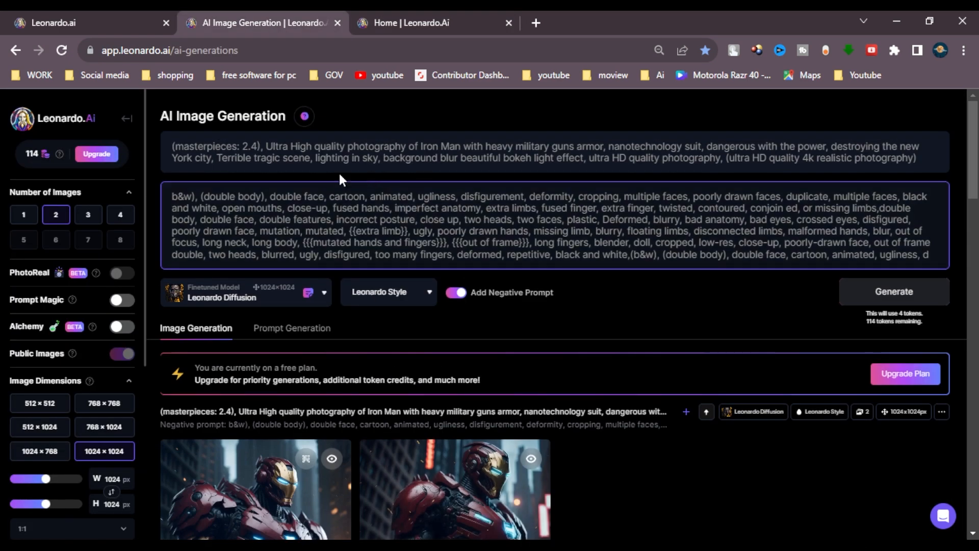
scroll(320, 347, down, 3)
scroll(473, 350, down, 2)
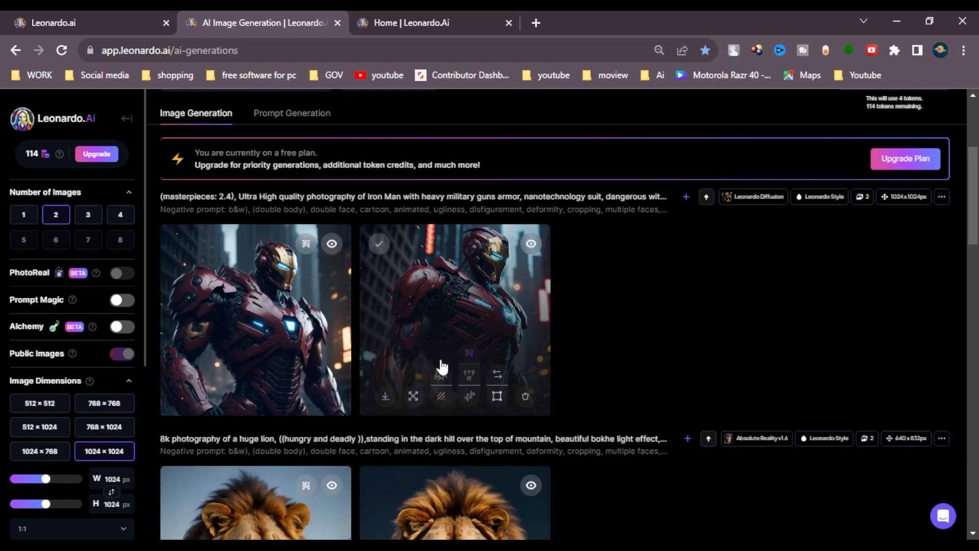
scroll(472, 352, up, 4)
drag(421, 149, 461, 147)
text(spider man)
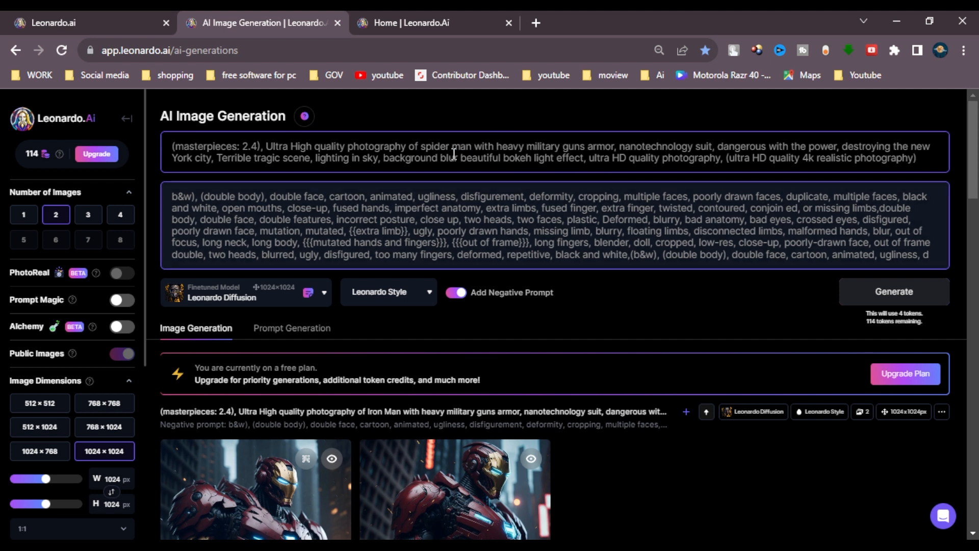
Generate two 1024 × 1024 spider man images with Leonardo Diffusion, Leonardo Style and the existing negative prompt
drag(422, 146, 619, 147)
click(896, 294)
scroll(473, 251, down, 3)
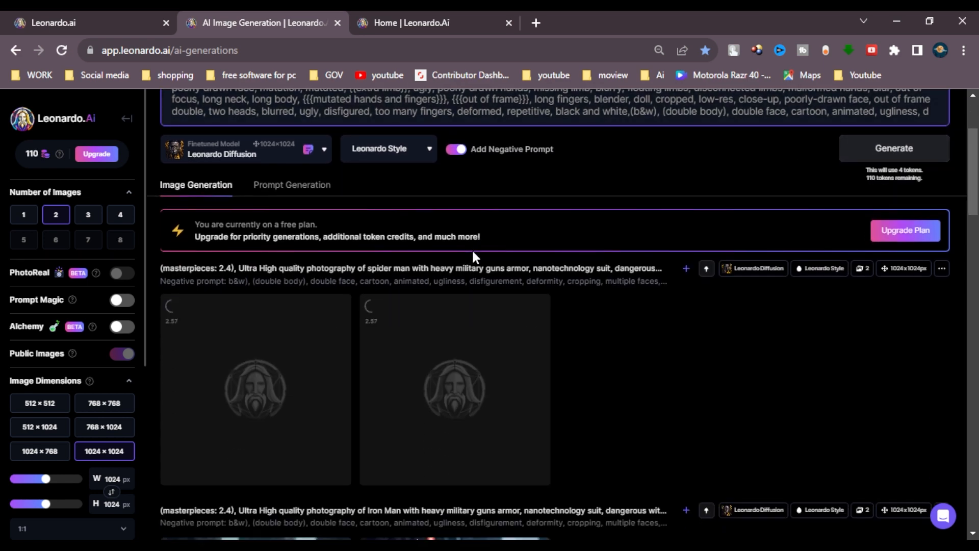
scroll(674, 301, down, 2)
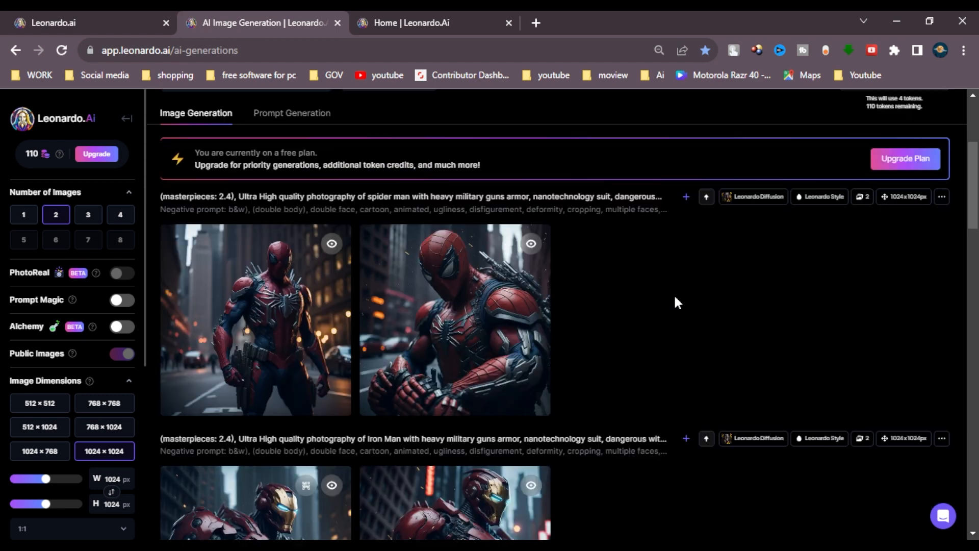
Examine both generated spider man images enlarged, checking the suit, weapons and street background, and close the preview
click(512, 285)
click(555, 272)
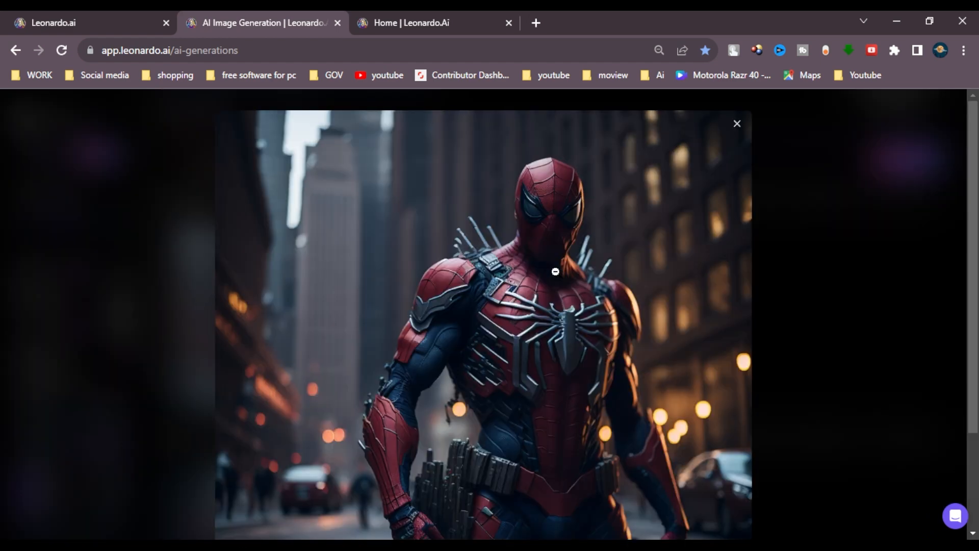
scroll(555, 271, down, 2)
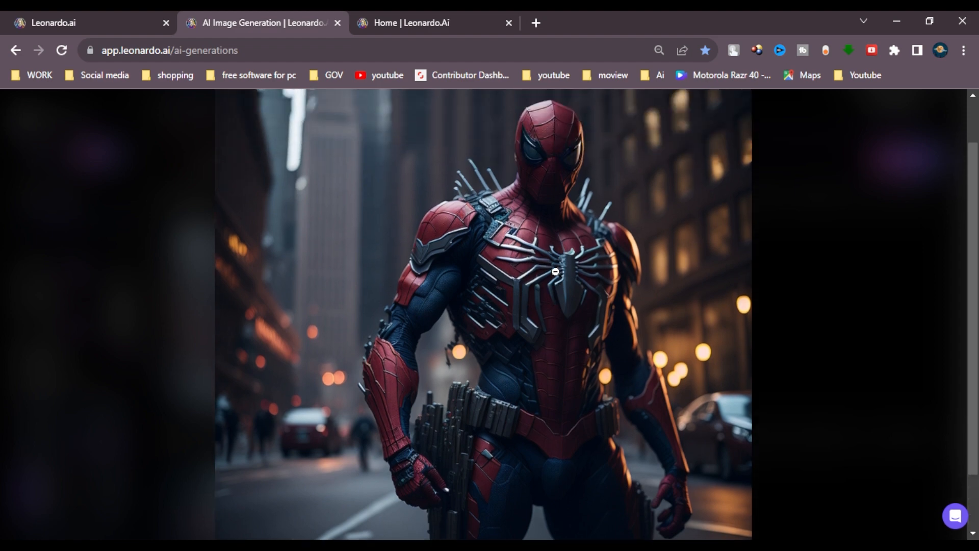
scroll(555, 272, up, 1)
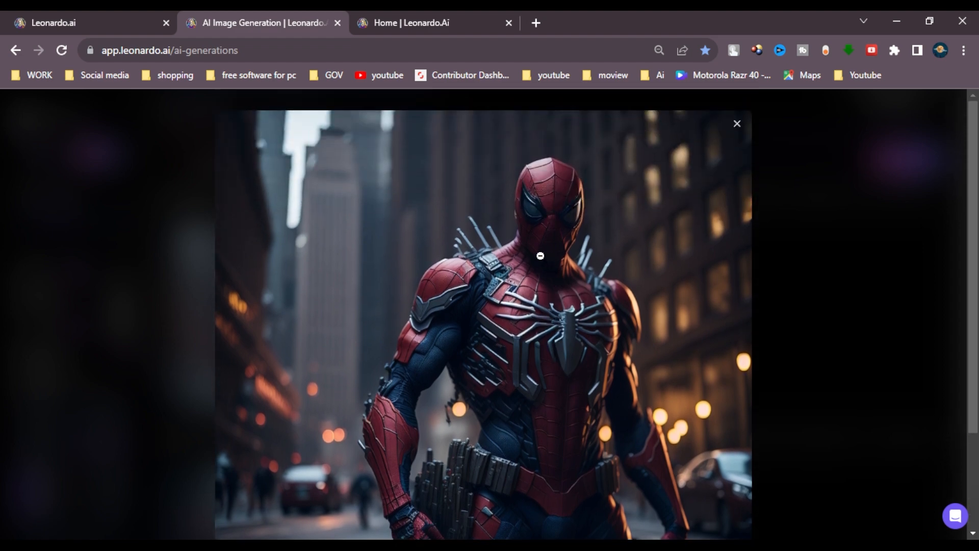
scroll(499, 331, down, 2)
scroll(559, 154, up, 1)
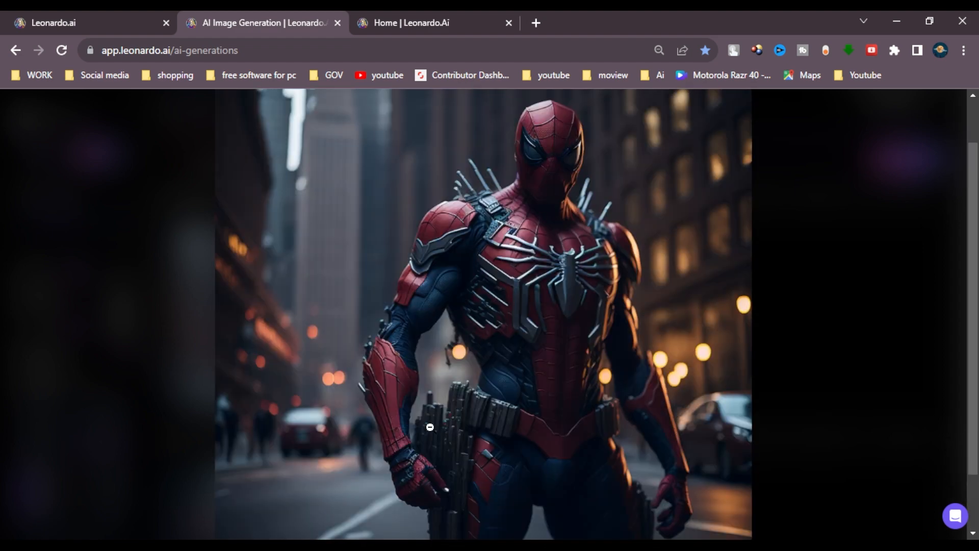
scroll(431, 427, down, 1)
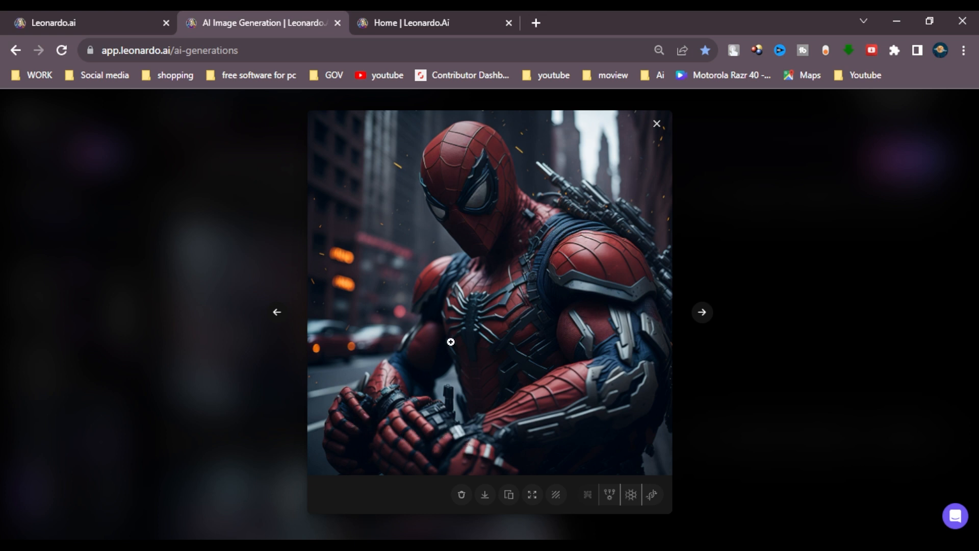
click(842, 233)
scroll(842, 230, down, 3)
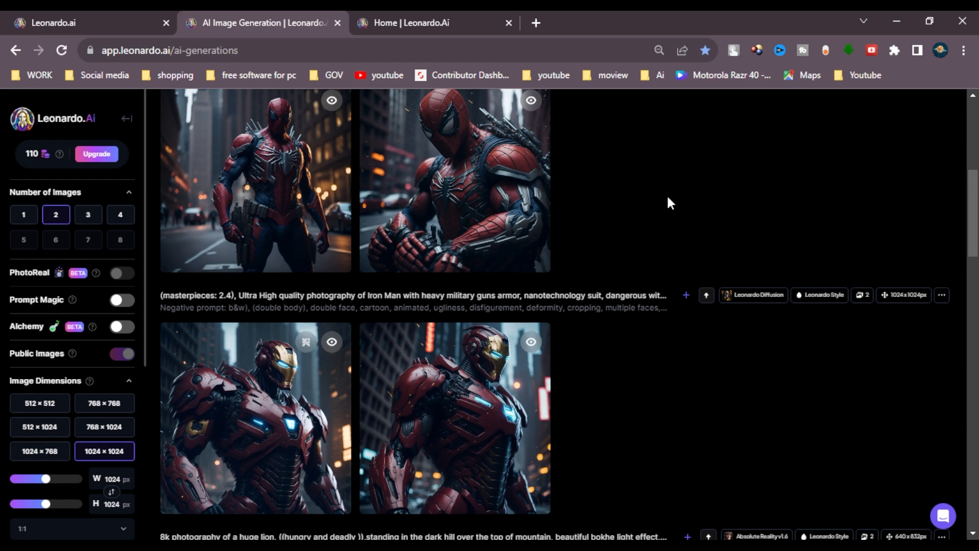
scroll(534, 151, up, 7)
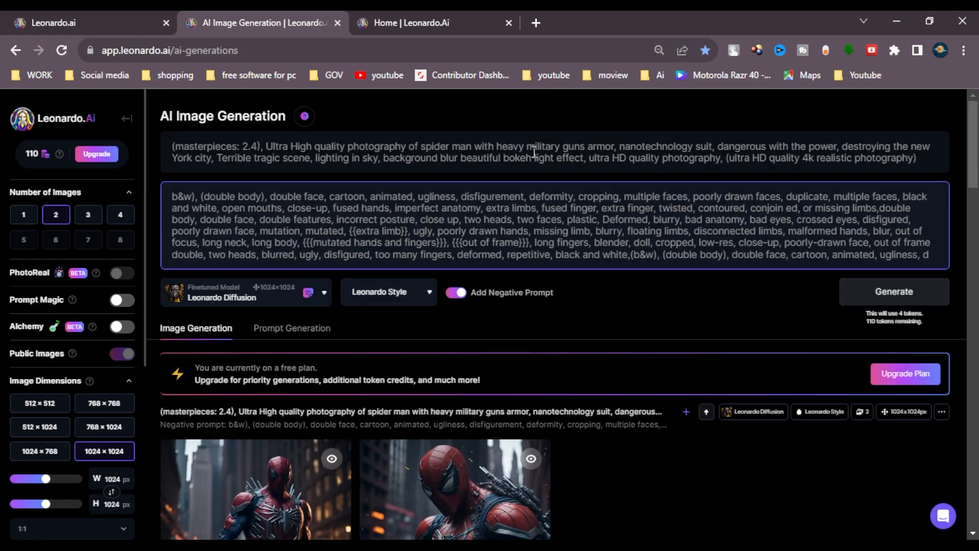
scroll(536, 204, down, 3)
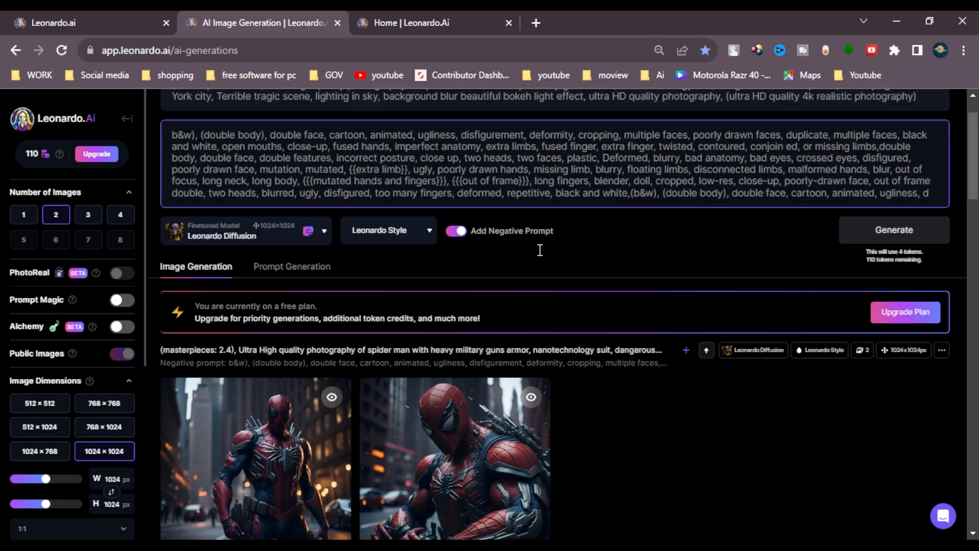
scroll(559, 343, up, 3)
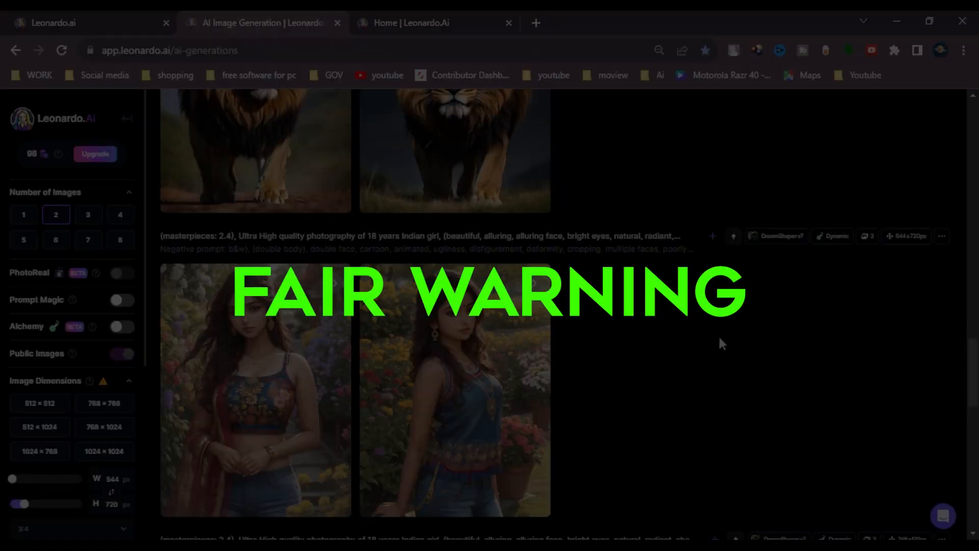
scroll(720, 339, down, 1)
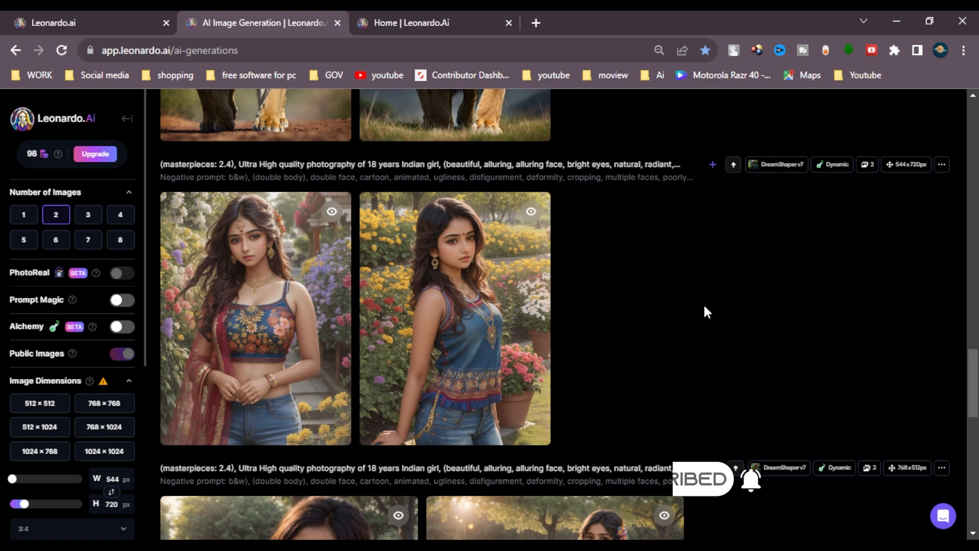
scroll(666, 262, up, 2)
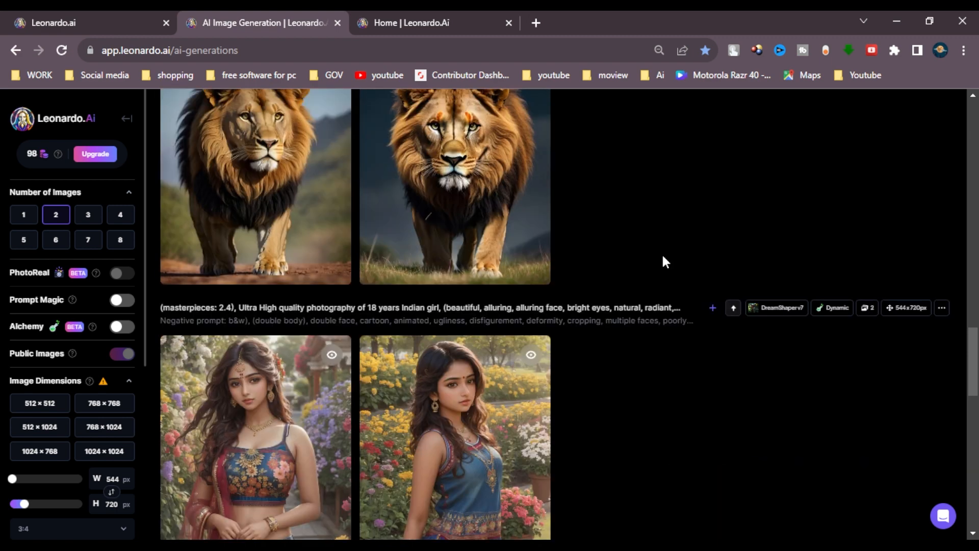